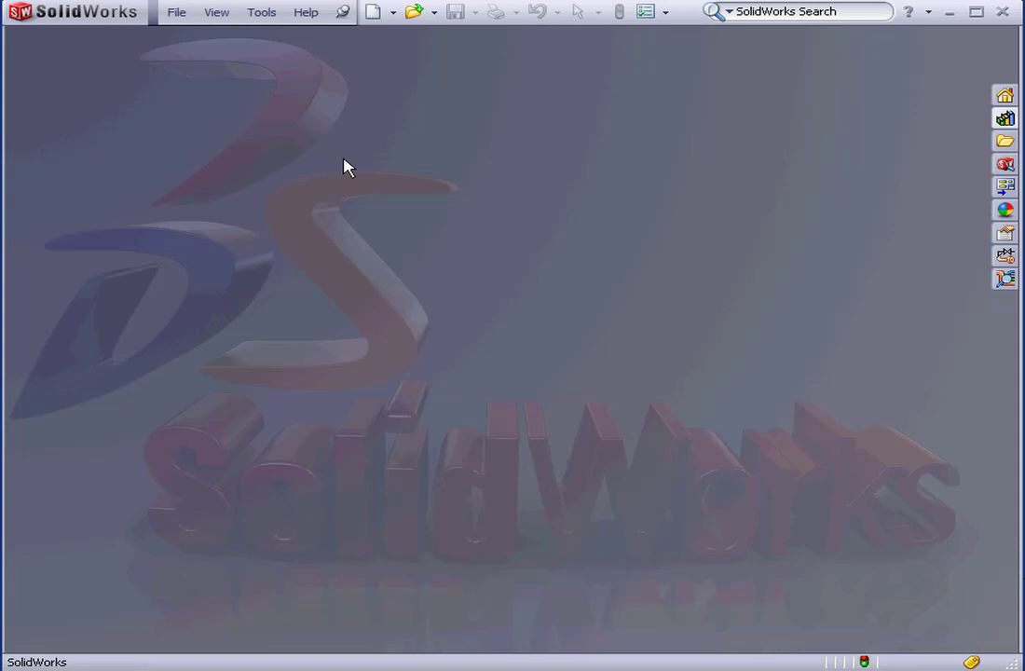
# - Create a new assembly document
pyautogui.click(393, 12)
pyautogui.click(387, 36)
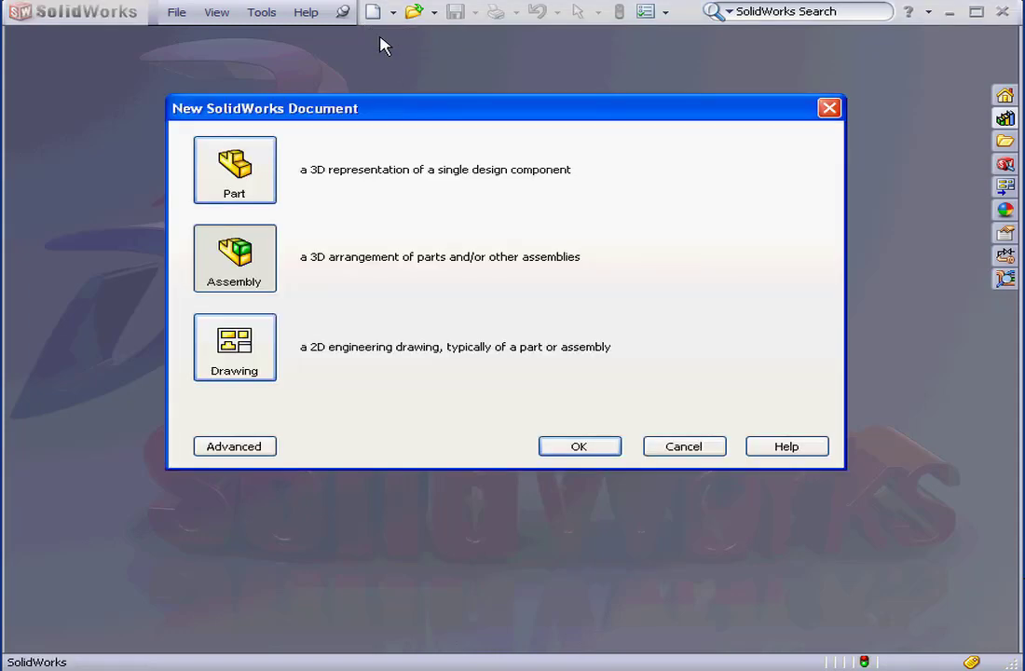
pyautogui.click(580, 446)
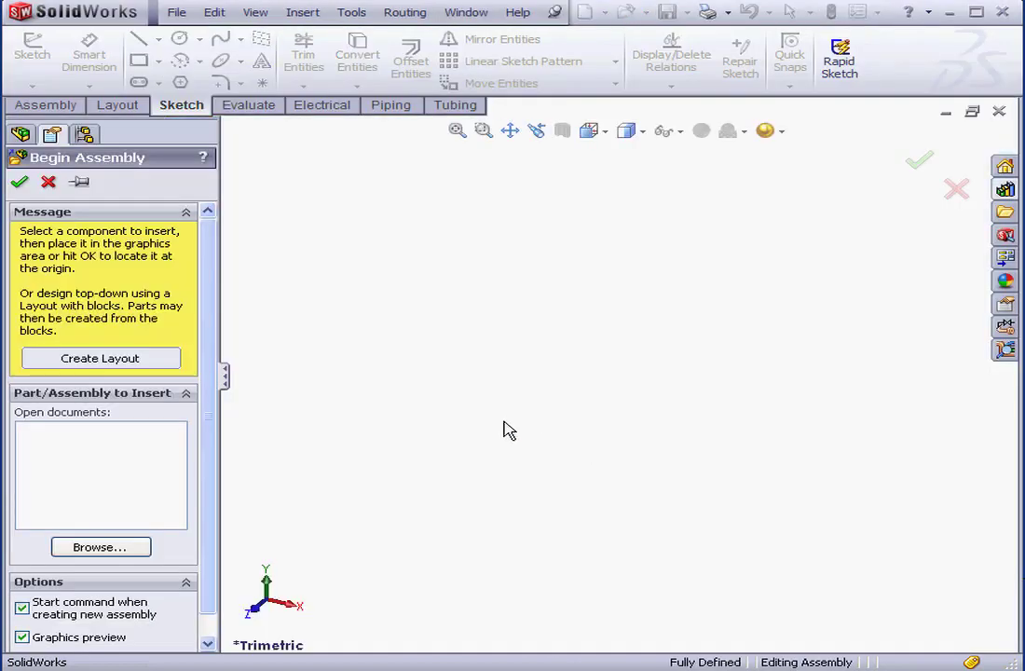
# - Insert the part 91.SLDPRT and place it as the first component
pyautogui.click(129, 550)
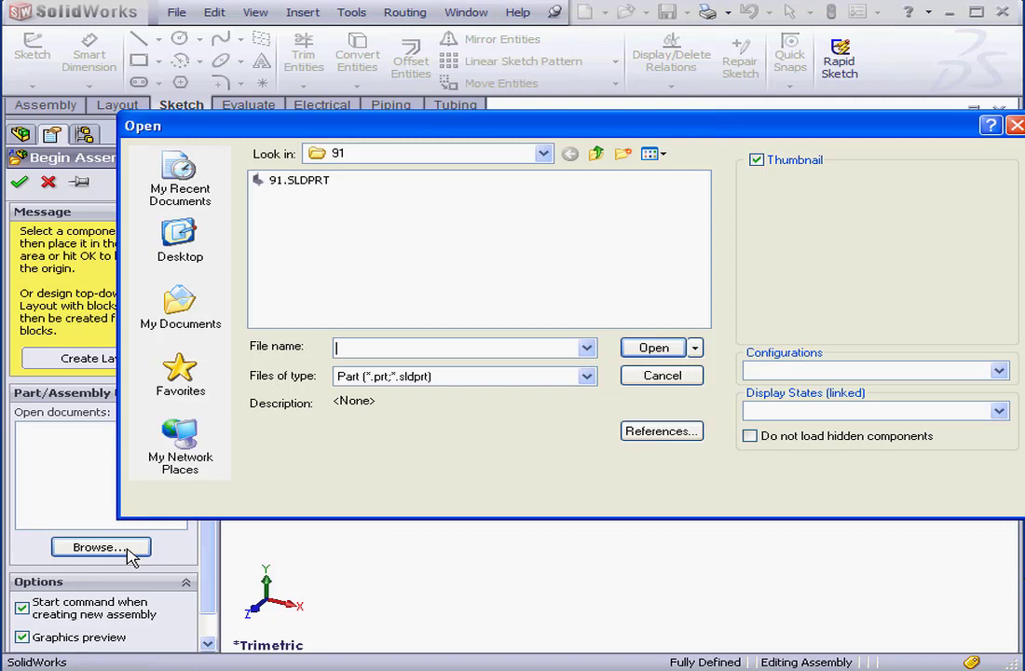
pyautogui.click(307, 181)
pyautogui.click(664, 350)
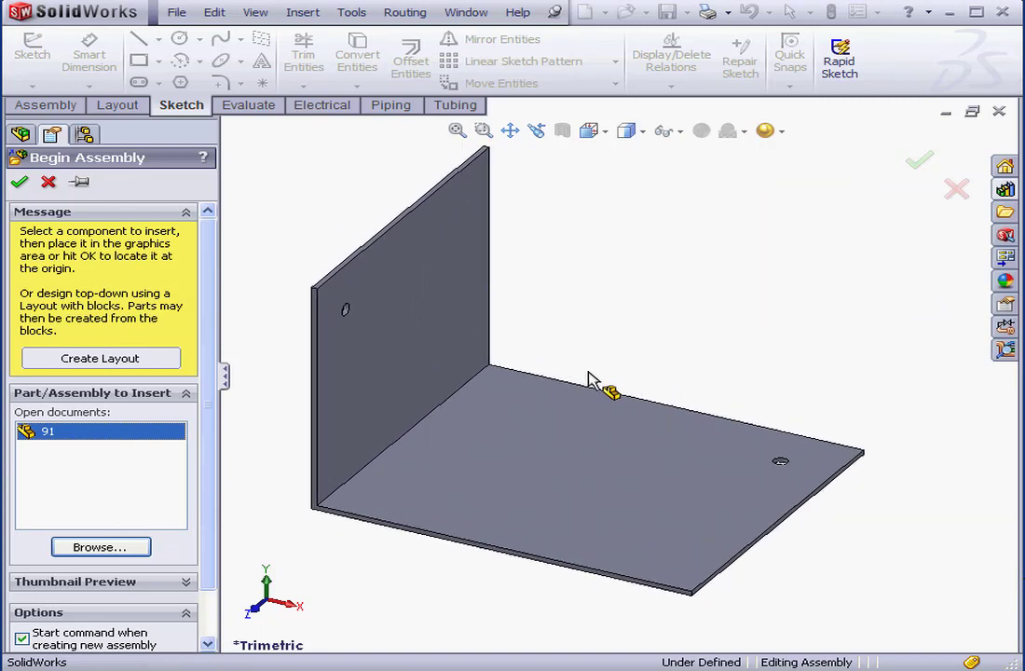
pyautogui.click(590, 368)
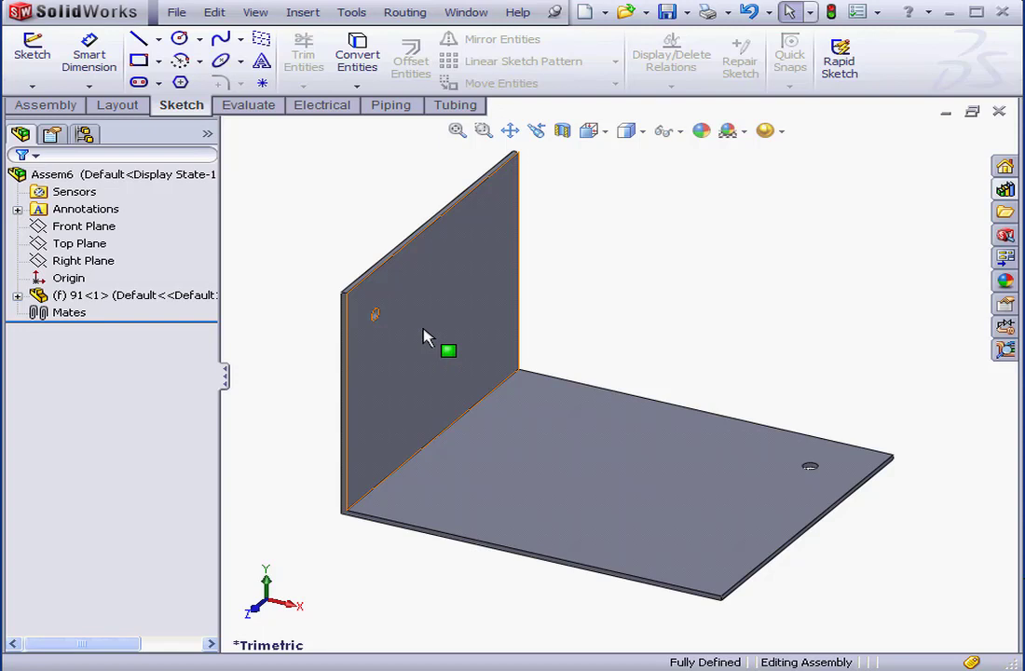
# - Save the assembly with the file name 91
pyautogui.click(668, 13)
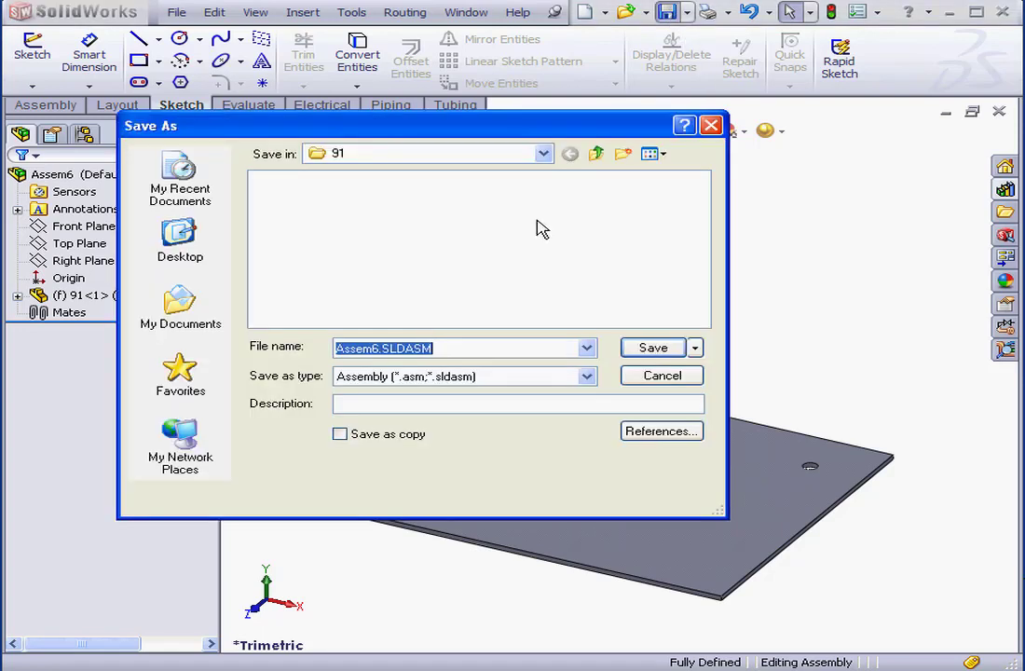
pyautogui.write('91')
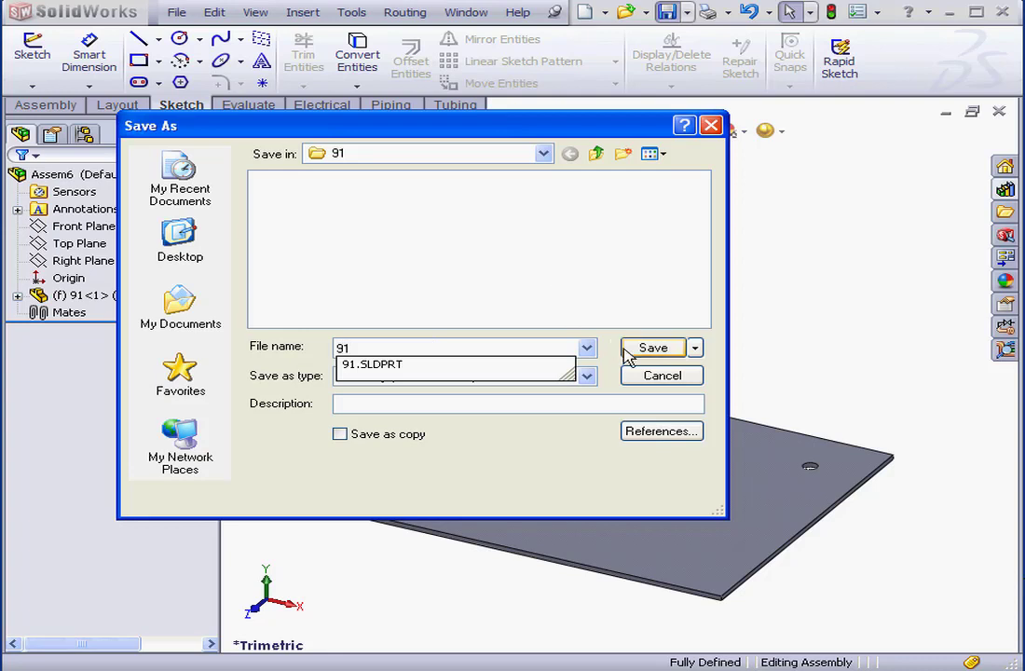
pyautogui.click(653, 347)
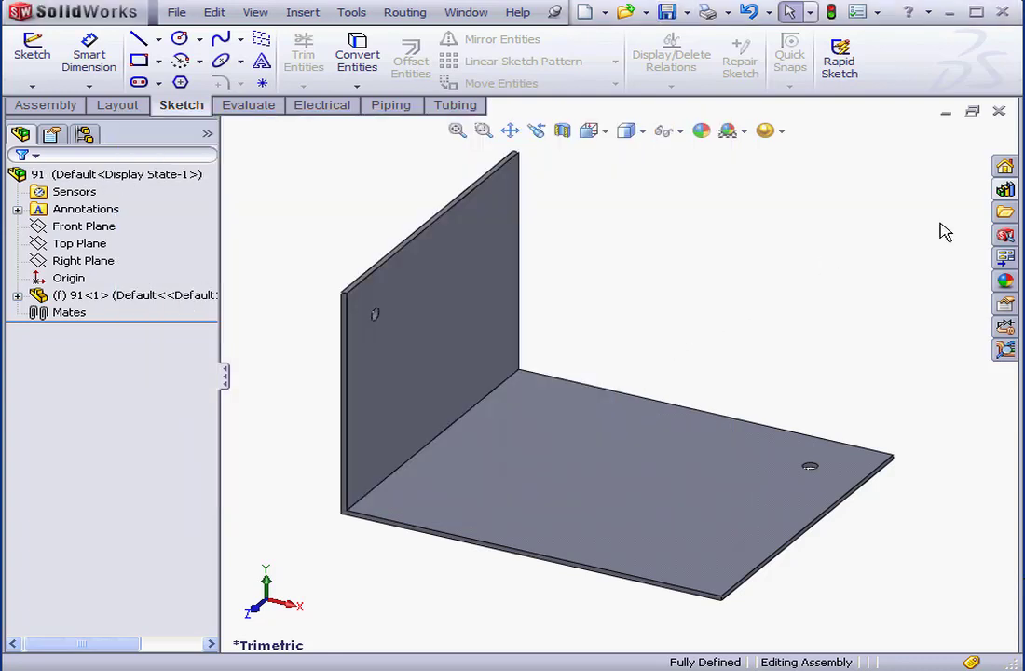
# - In the Design Library, browse to routing > tubing > flanges
pyautogui.click(1004, 190)
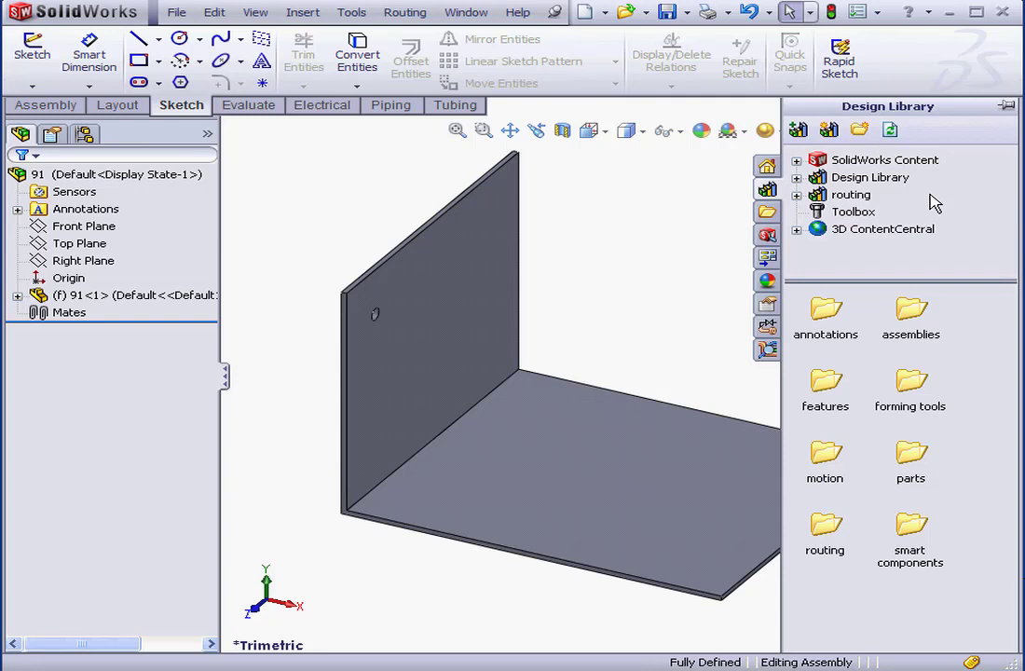
pyautogui.click(797, 194)
pyautogui.click(817, 246)
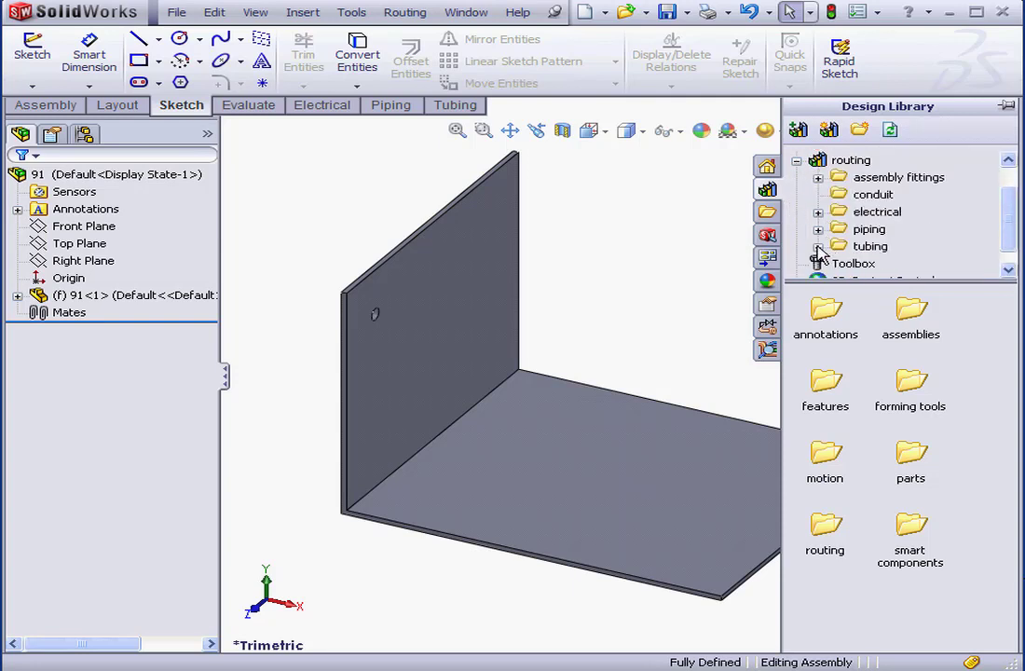
pyautogui.click(817, 246)
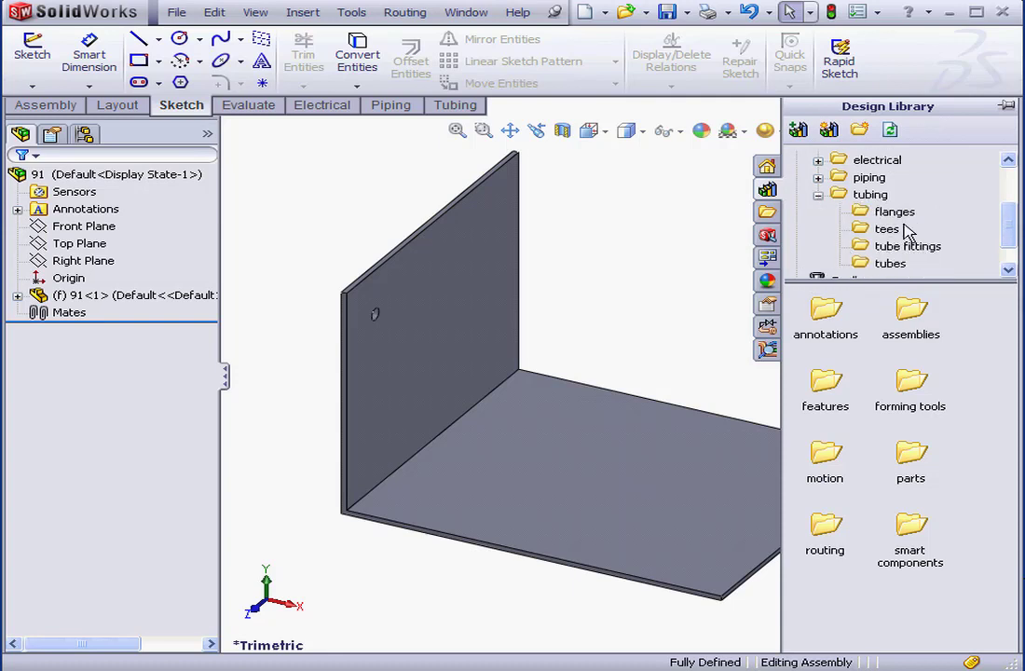
pyautogui.click(899, 214)
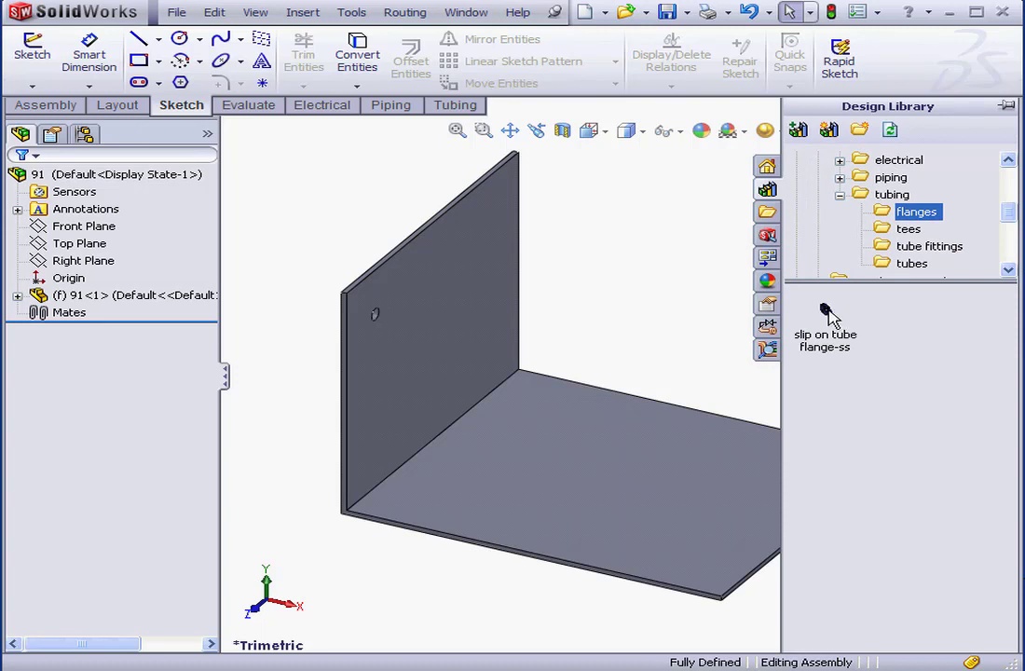
# - Drop slip on tube flange-ss onto the base plate hole with size Tube Flange 1-150
pyautogui.moveTo(825, 312); pyautogui.dragTo(819, 470)
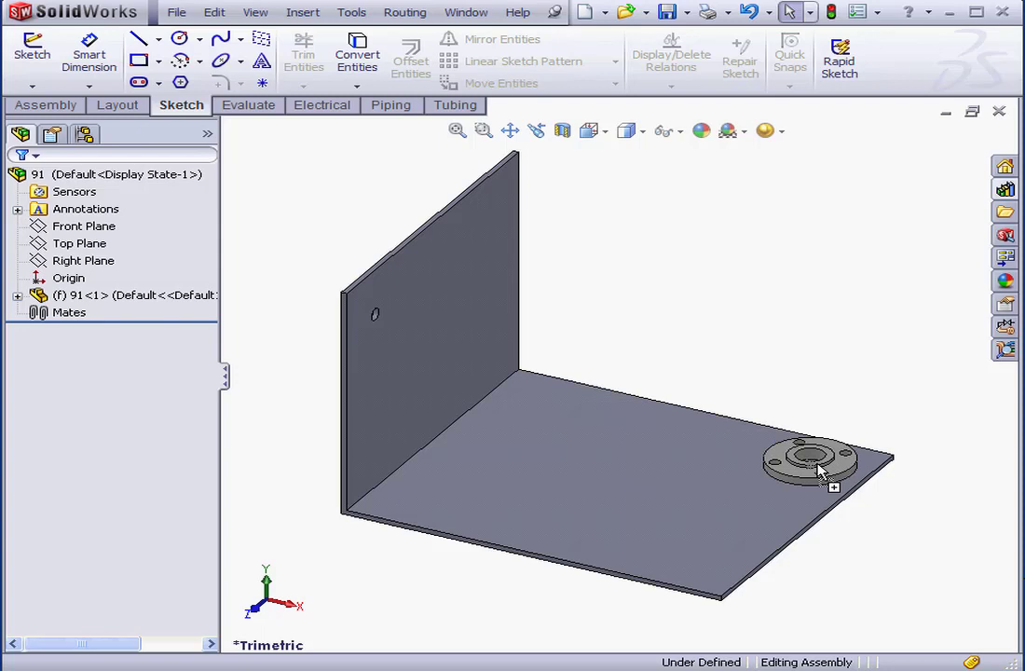
pyautogui.moveTo(818, 470); pyautogui.dragTo(819, 471)
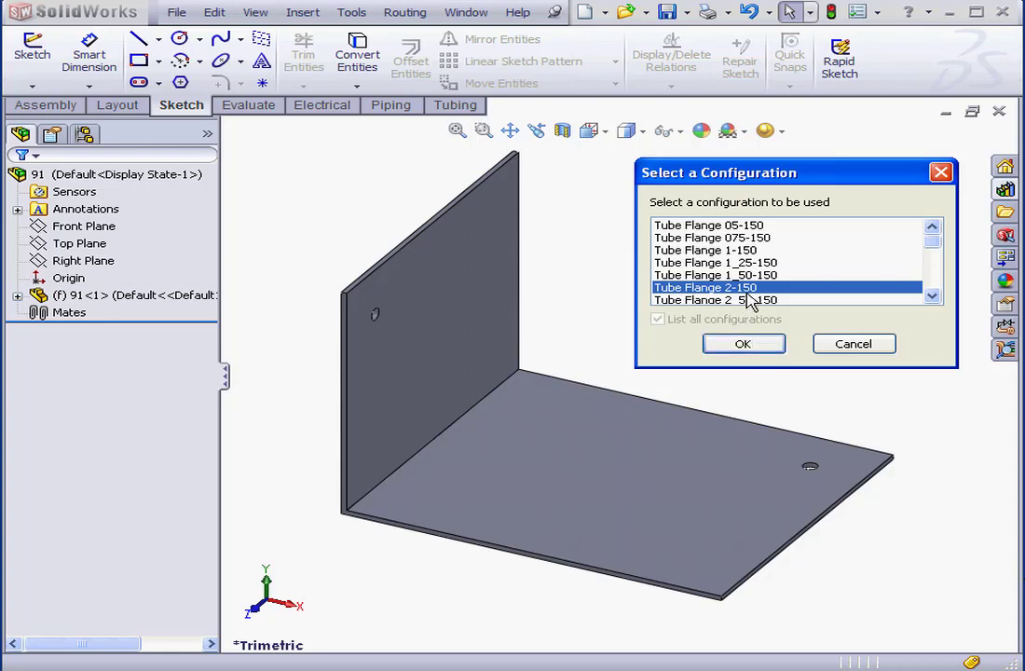
pyautogui.click(730, 250)
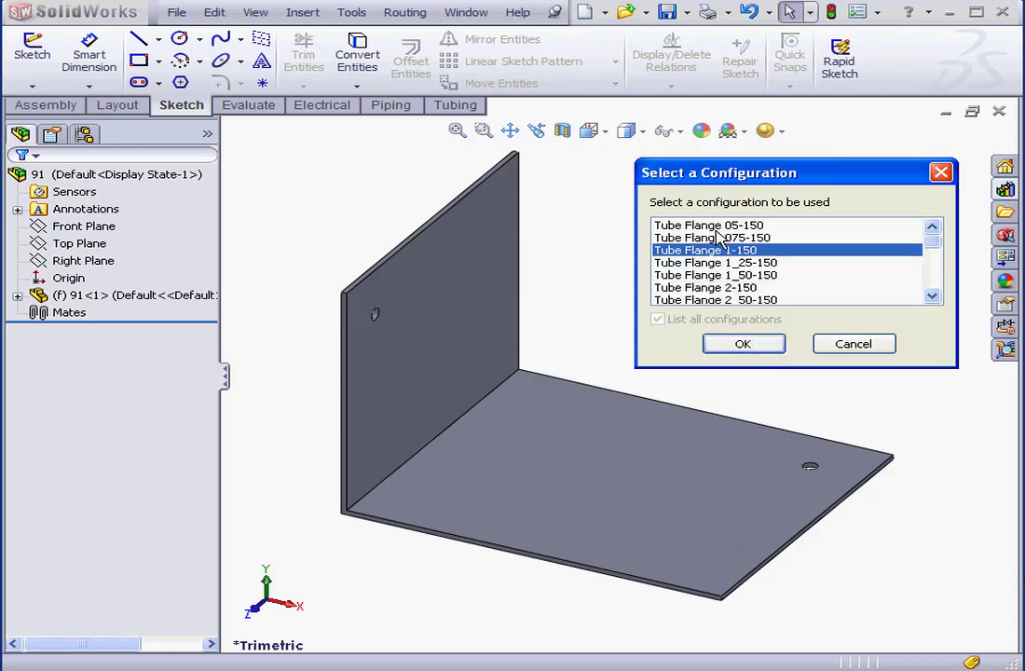
pyautogui.click(750, 346)
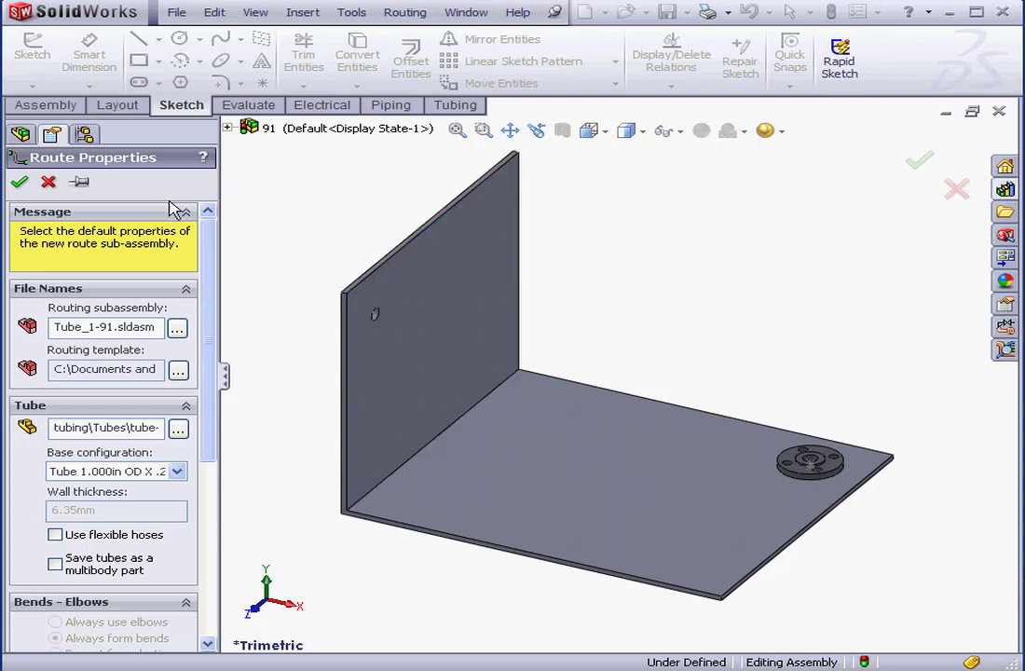
# - Skip the route, then place a second Tube Flange 1-150 slip-on flange on the wall hole
pyautogui.click(49, 181)
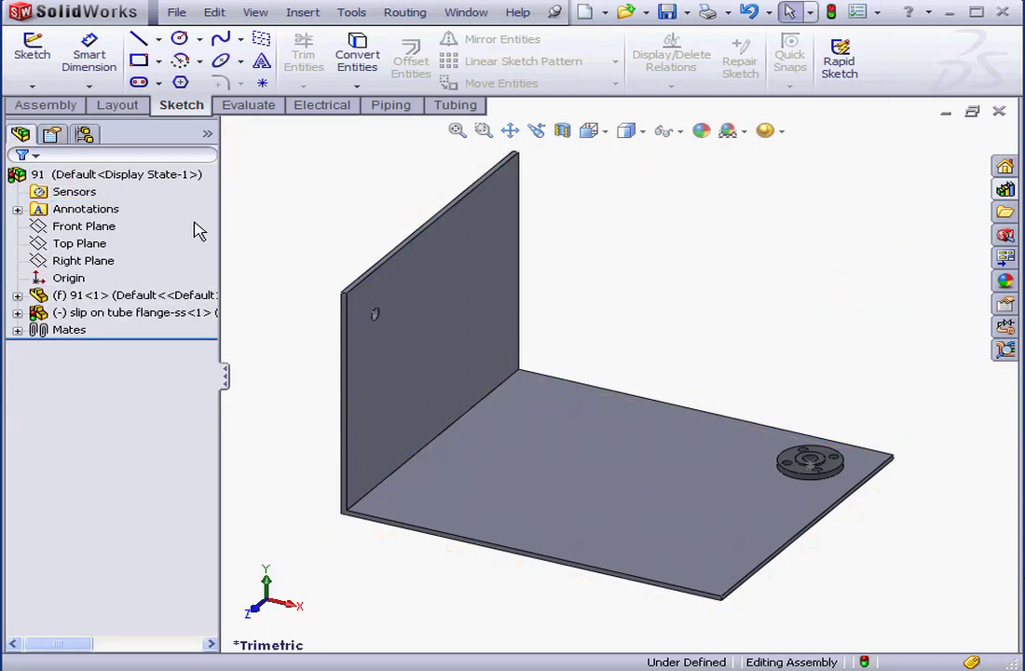
pyautogui.click(1004, 189)
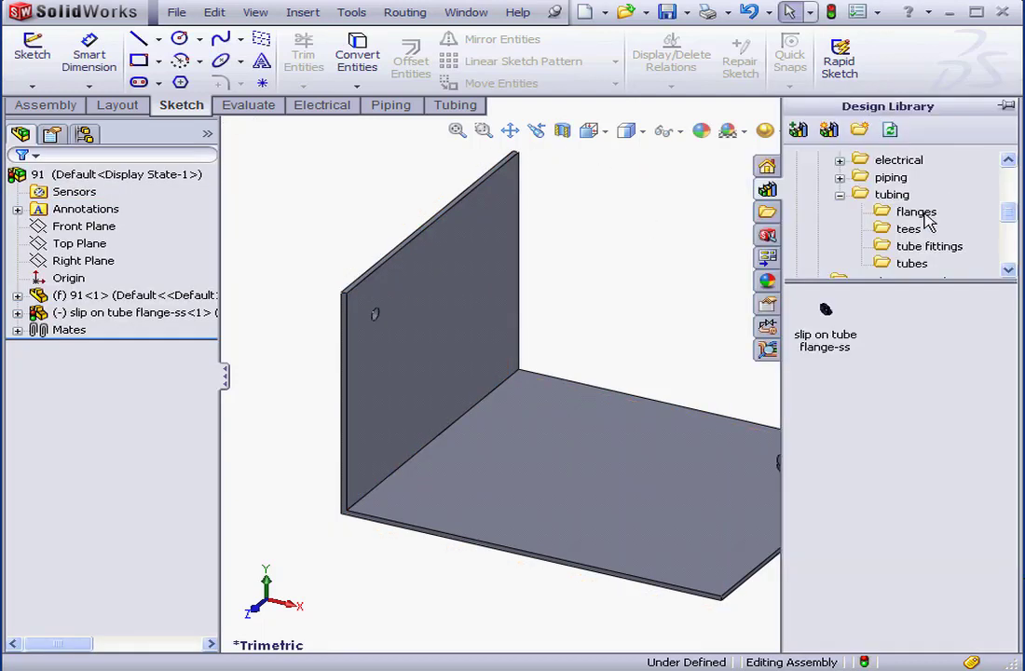
pyautogui.moveTo(826, 312); pyautogui.dragTo(395, 326)
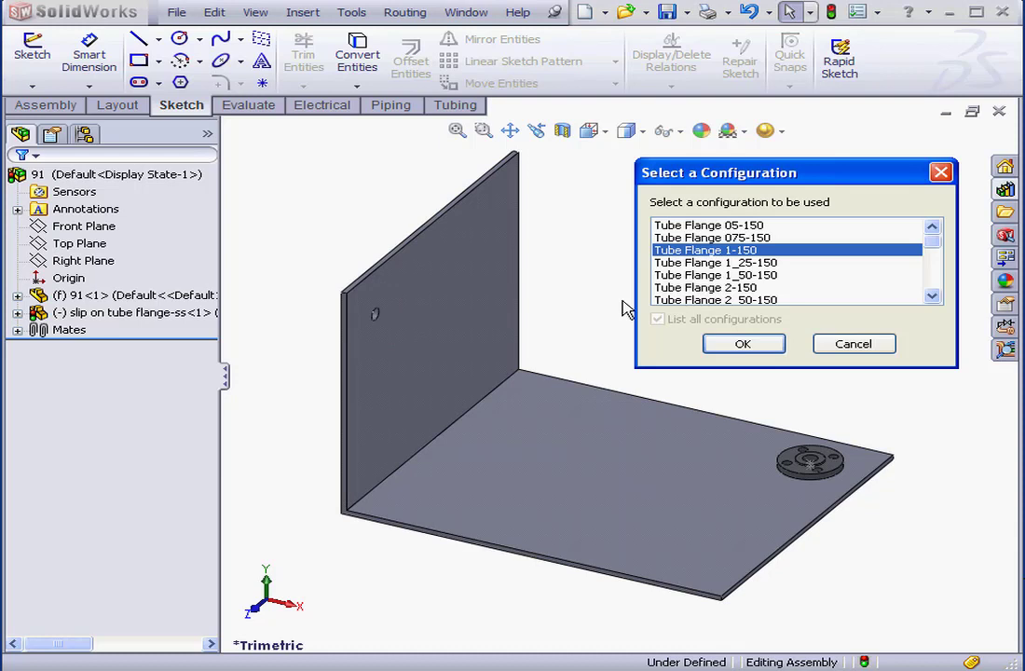
pyautogui.click(736, 344)
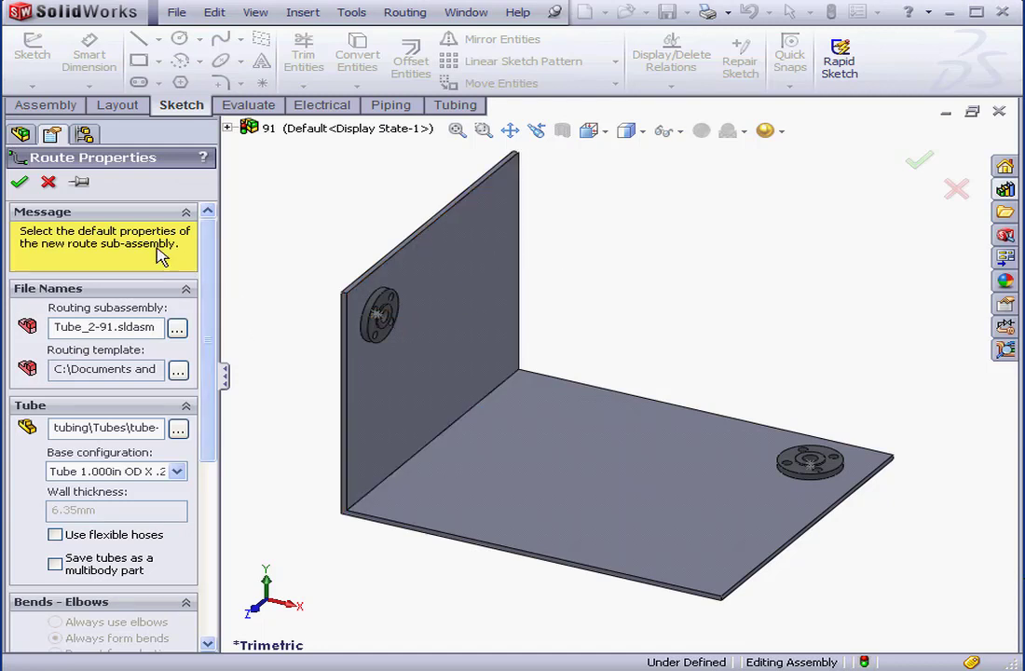
pyautogui.click(49, 183)
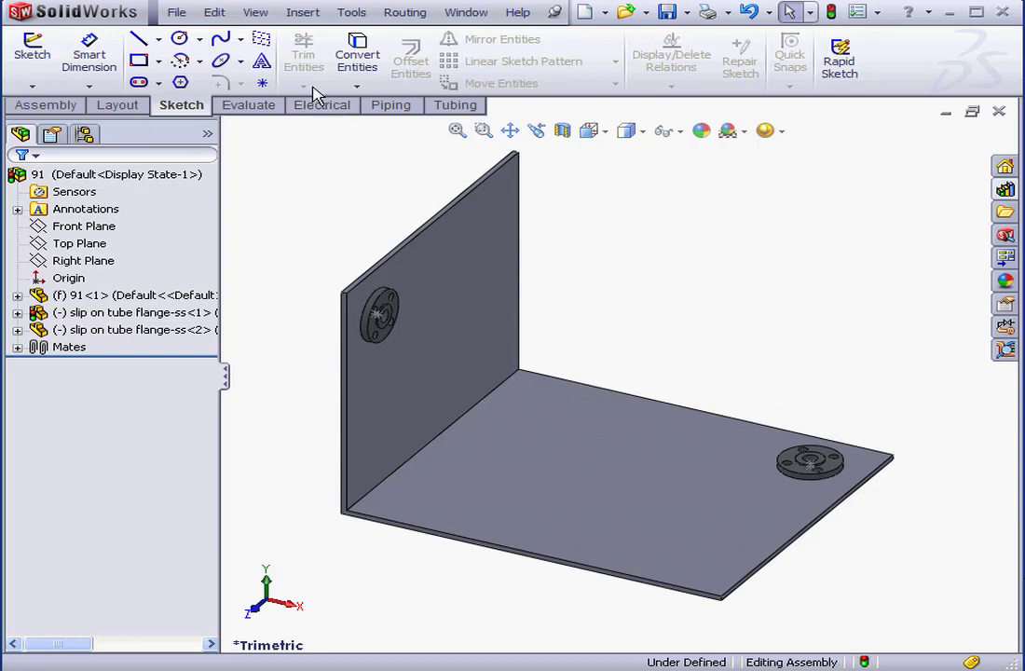
# - Turn on View > Routing Points to show each flange's CPoint1
pyautogui.click(255, 13)
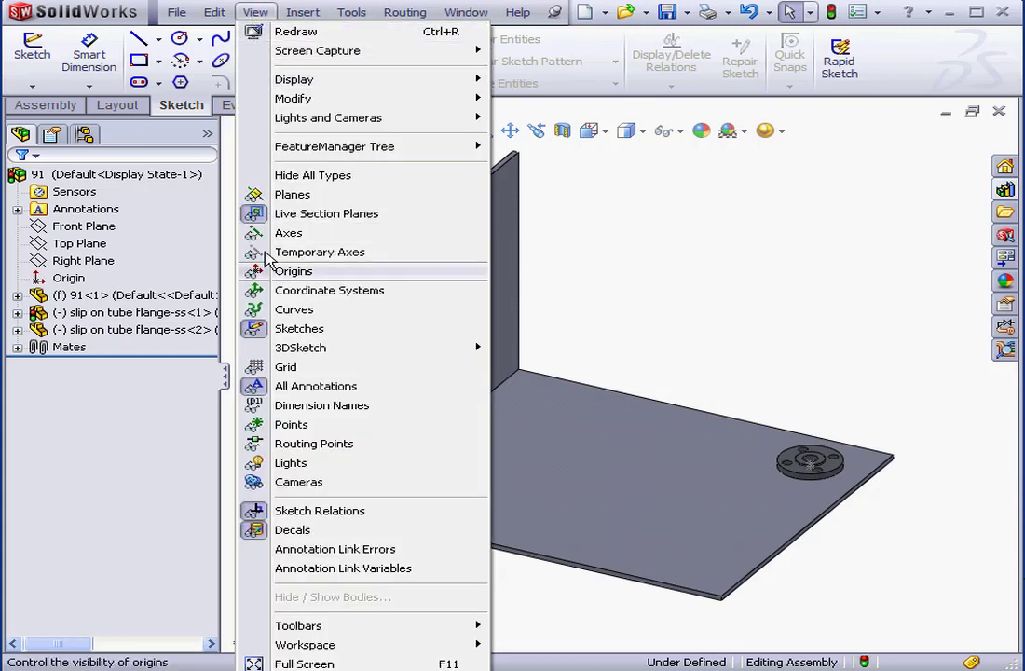
pyautogui.click(305, 447)
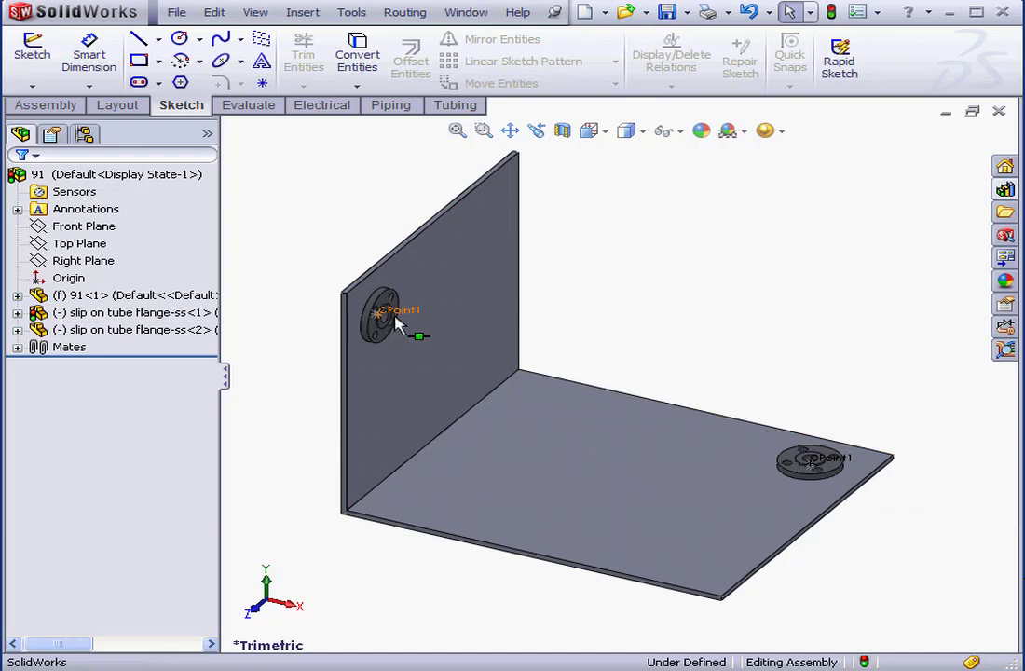
# - Start a route from the wall flange using the 1.000in OD X .250in Wall tube
pyautogui.rightClick(399, 313)
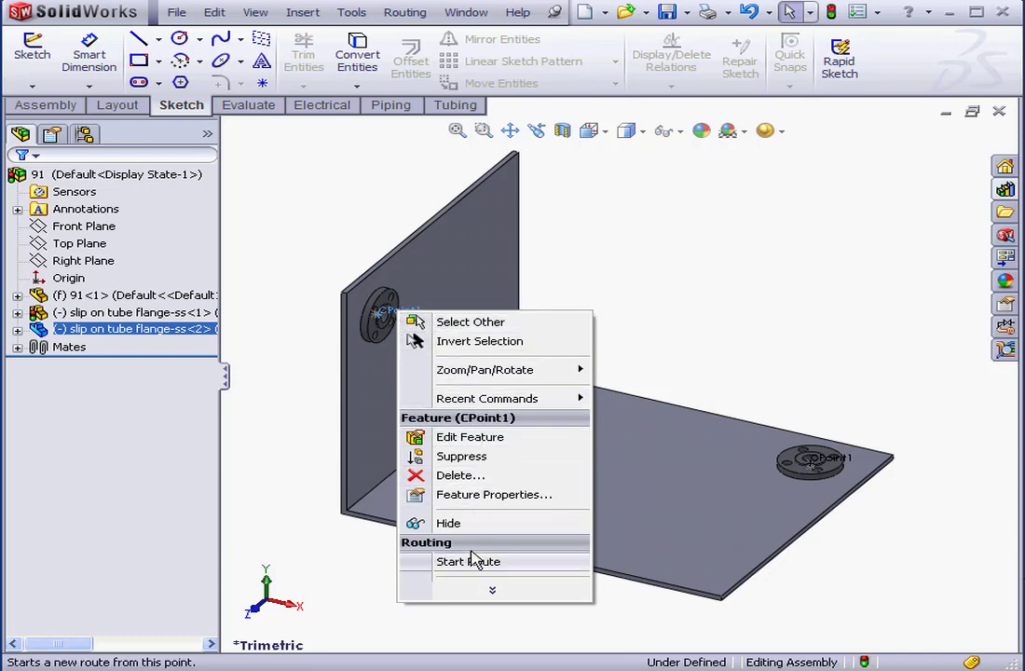
pyautogui.click(465, 563)
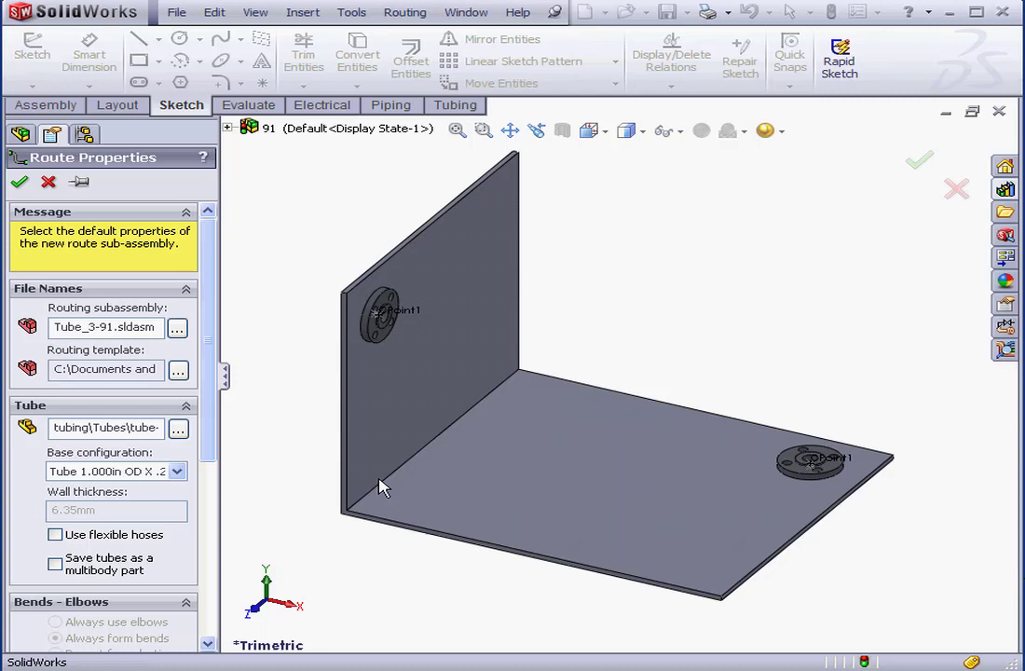
pyautogui.click(177, 471)
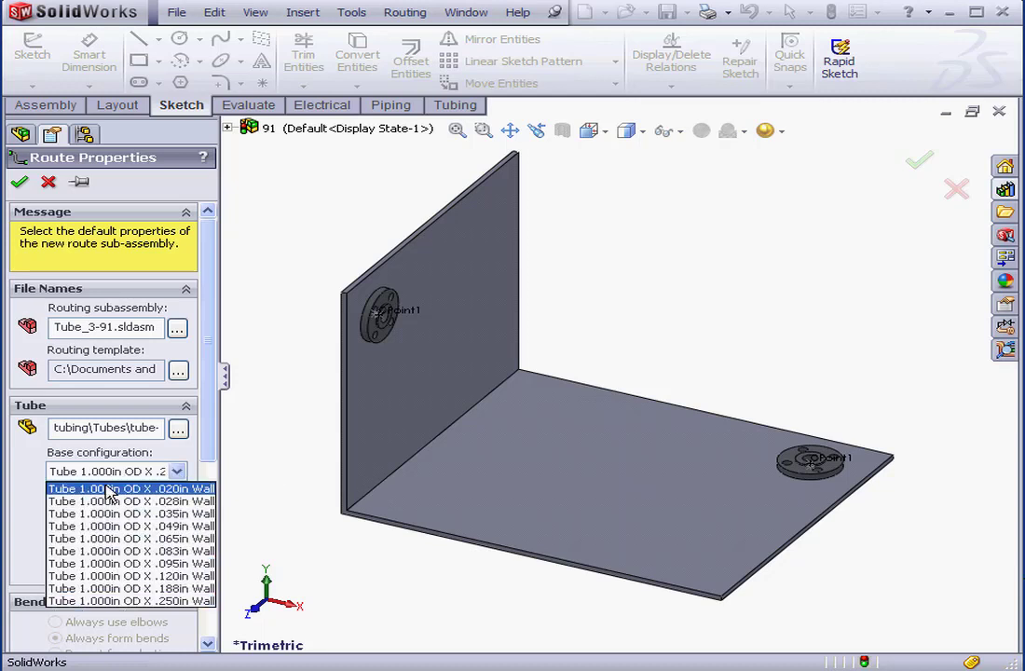
pyautogui.click(169, 600)
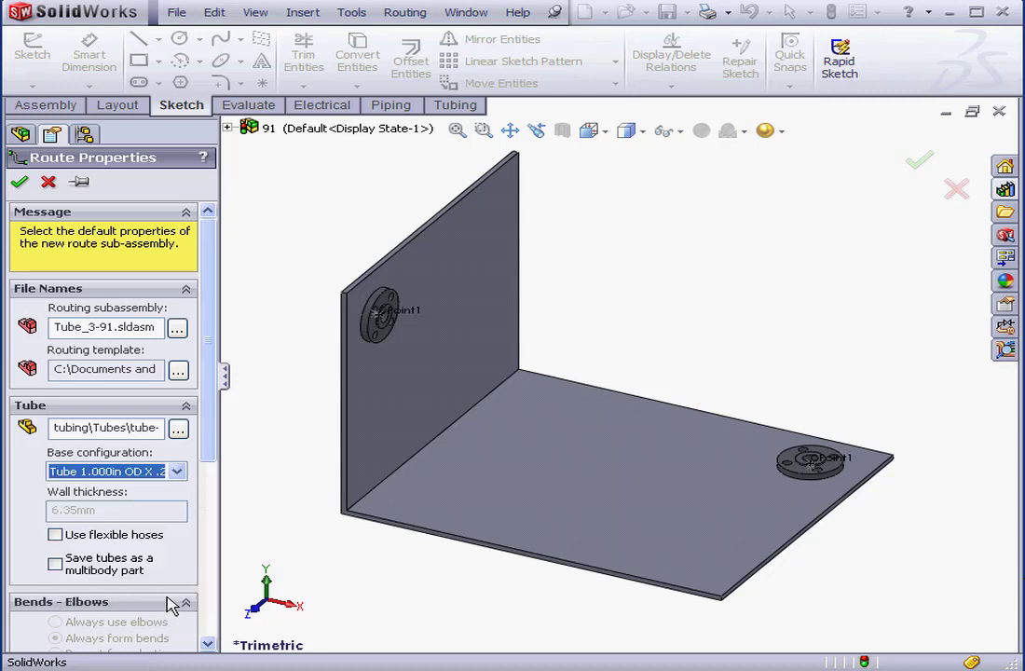
# - Leave flexible hoses off, disable Save tubes as multibody, and confirm the route properties
pyautogui.click(56, 535)
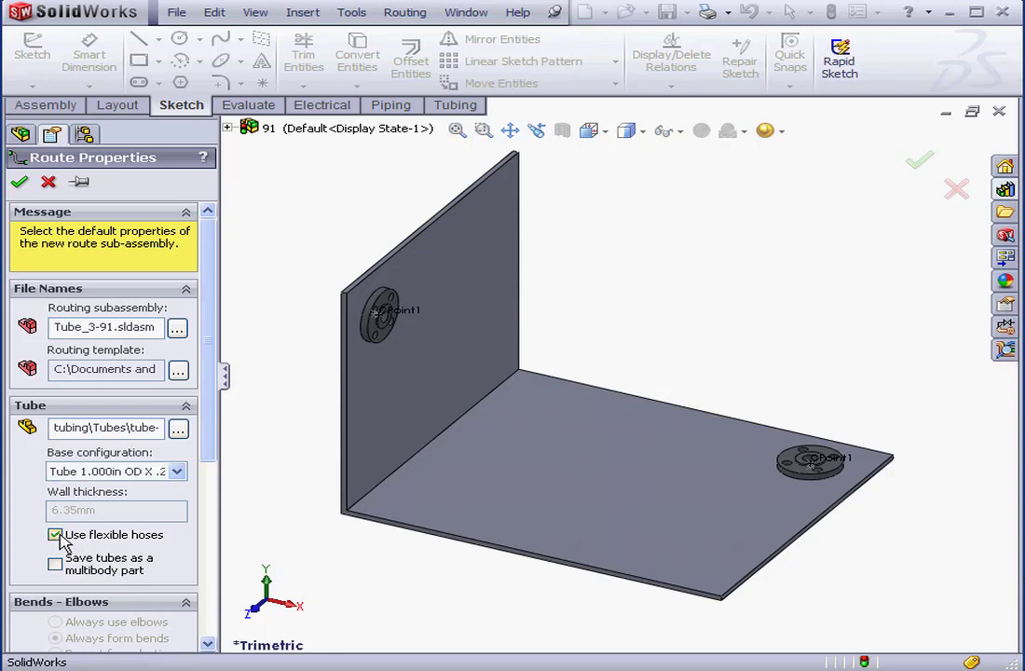
pyautogui.click(56, 535)
pyautogui.click(55, 565)
pyautogui.moveTo(210, 454); pyautogui.dragTo(206, 583)
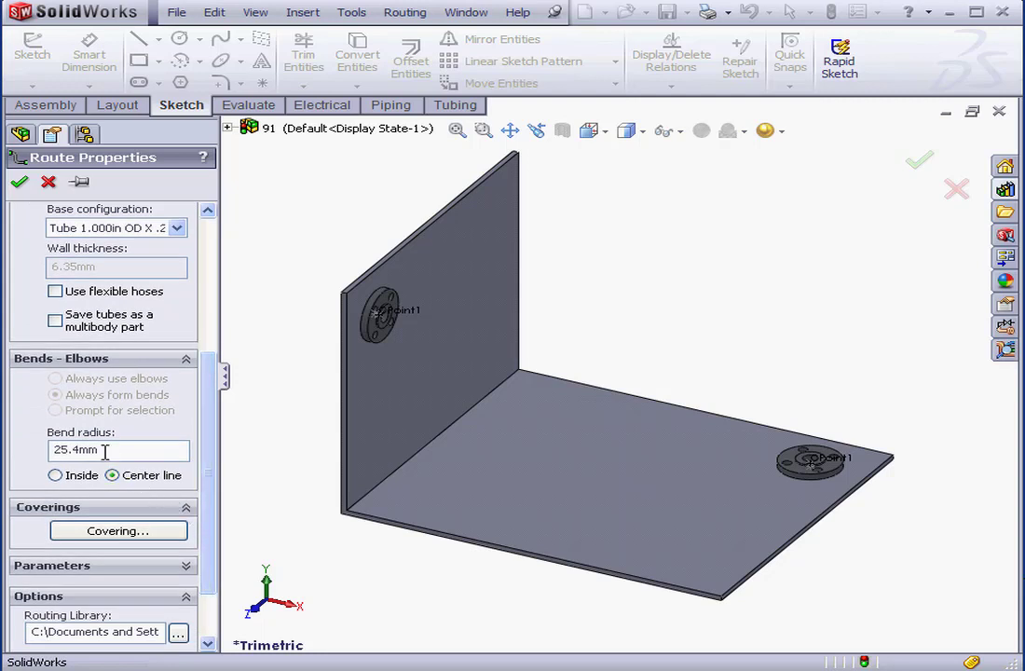
pyautogui.moveTo(97, 450); pyautogui.dragTo(52, 458)
pyautogui.moveTo(213, 490); pyautogui.dragTo(216, 530)
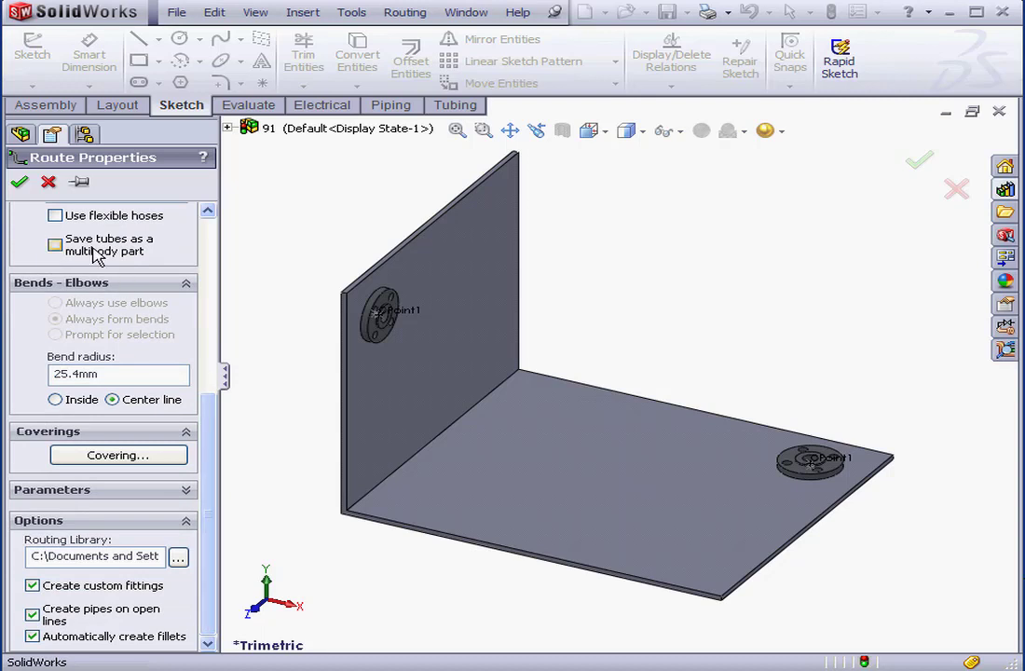
pyautogui.click(19, 183)
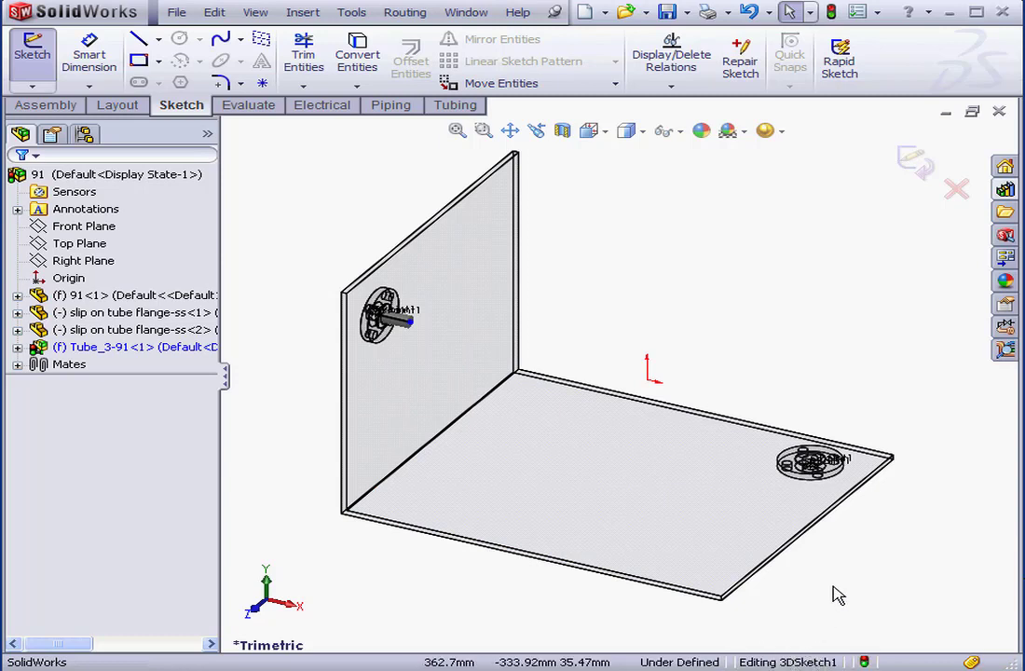
# - Add the floor flange's connection point to the route
pyautogui.rightClick(834, 466)
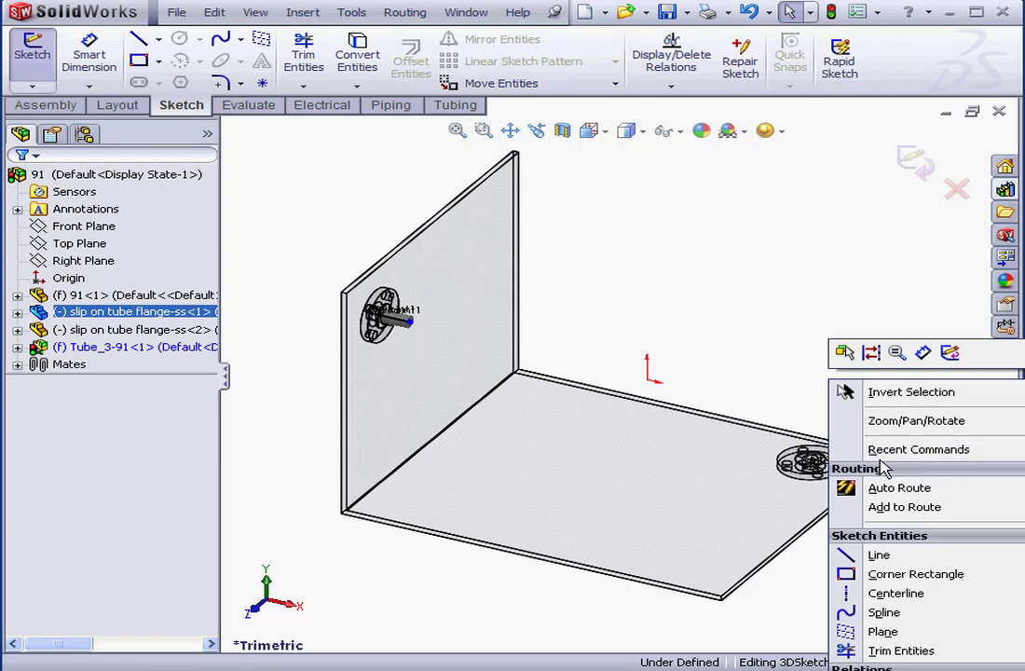
pyautogui.click(903, 508)
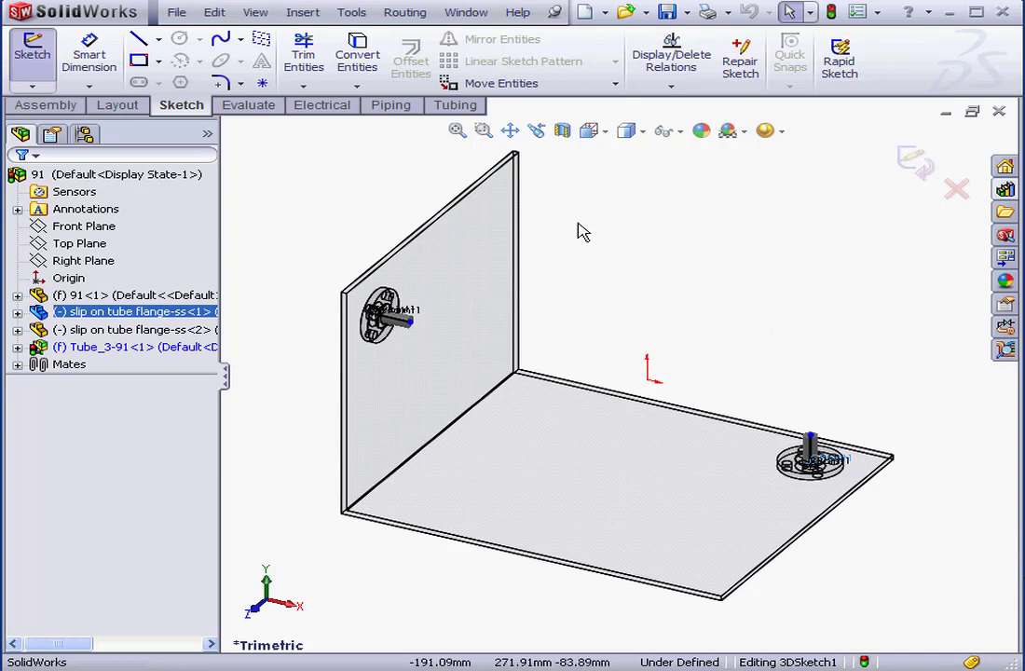
# - Draw a line from the wall stub to the floor stub, move the R25.400 label, and exit
pyautogui.click(140, 39)
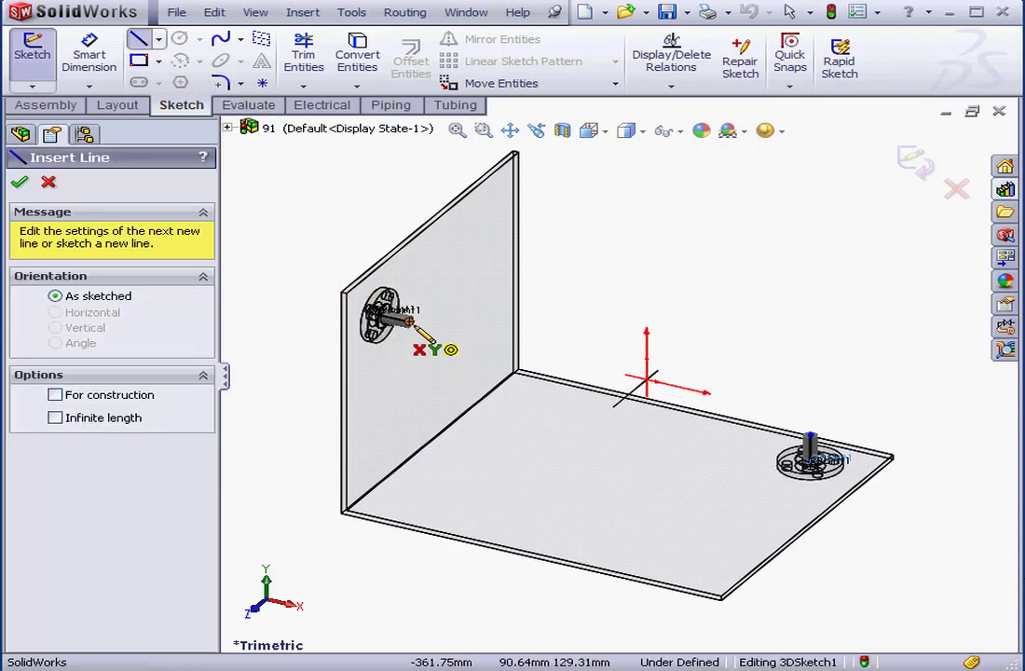
pyautogui.click(410, 320)
pyautogui.click(809, 437)
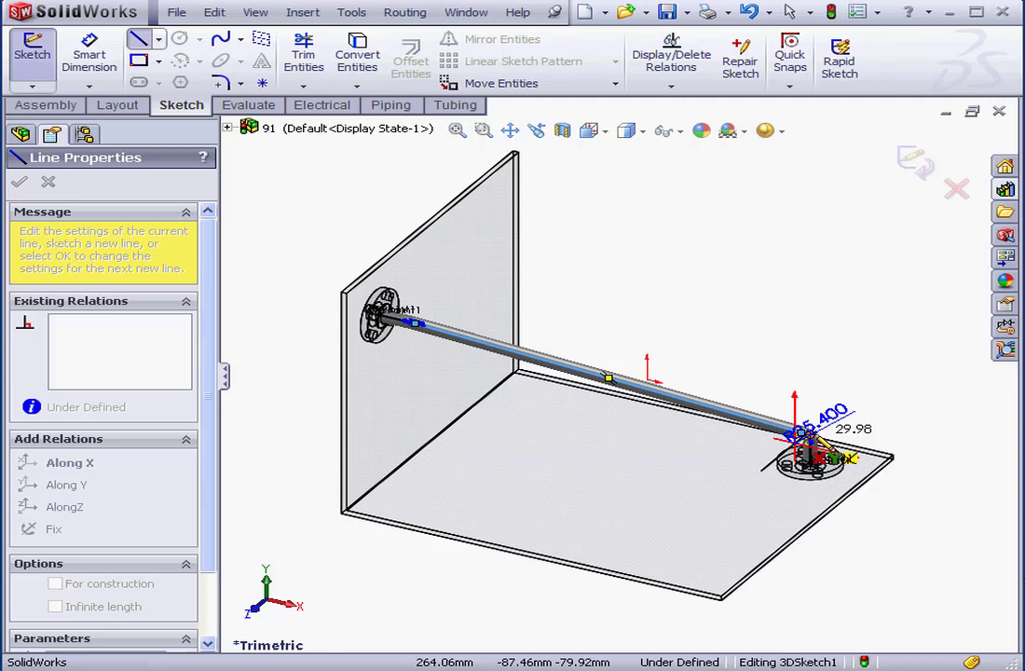
pyautogui.rightClick(848, 338)
pyautogui.click(899, 350)
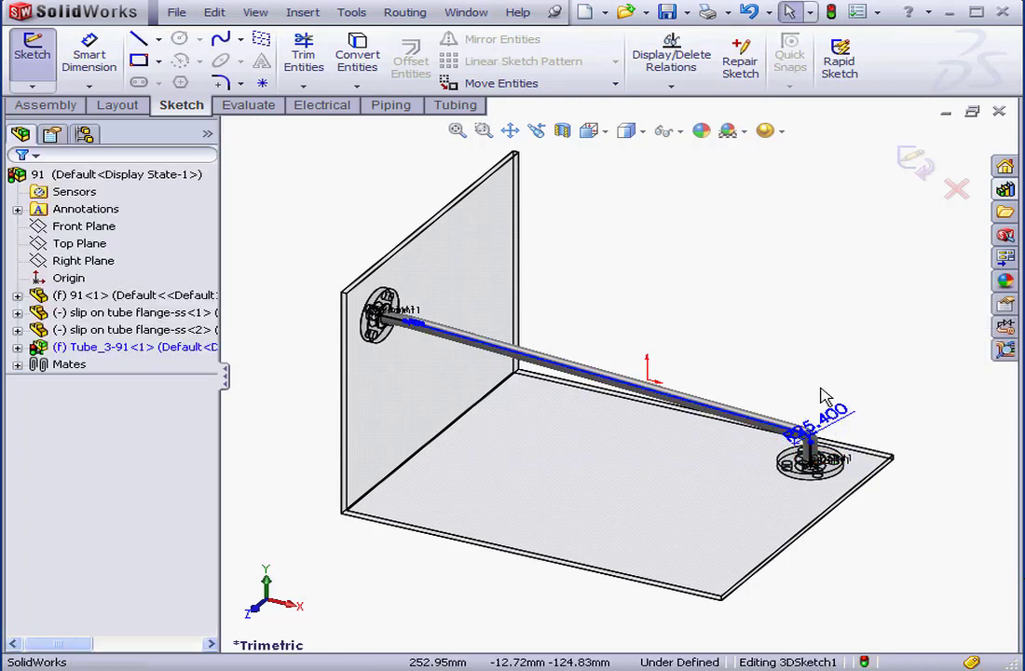
pyautogui.moveTo(812, 419); pyautogui.dragTo(902, 358)
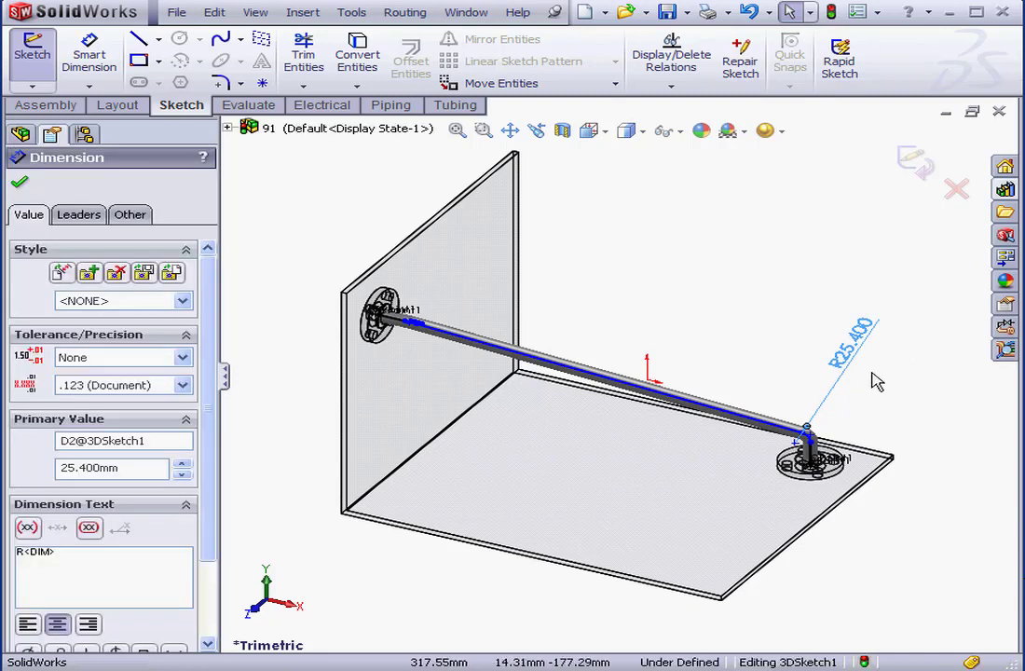
pyautogui.click(917, 167)
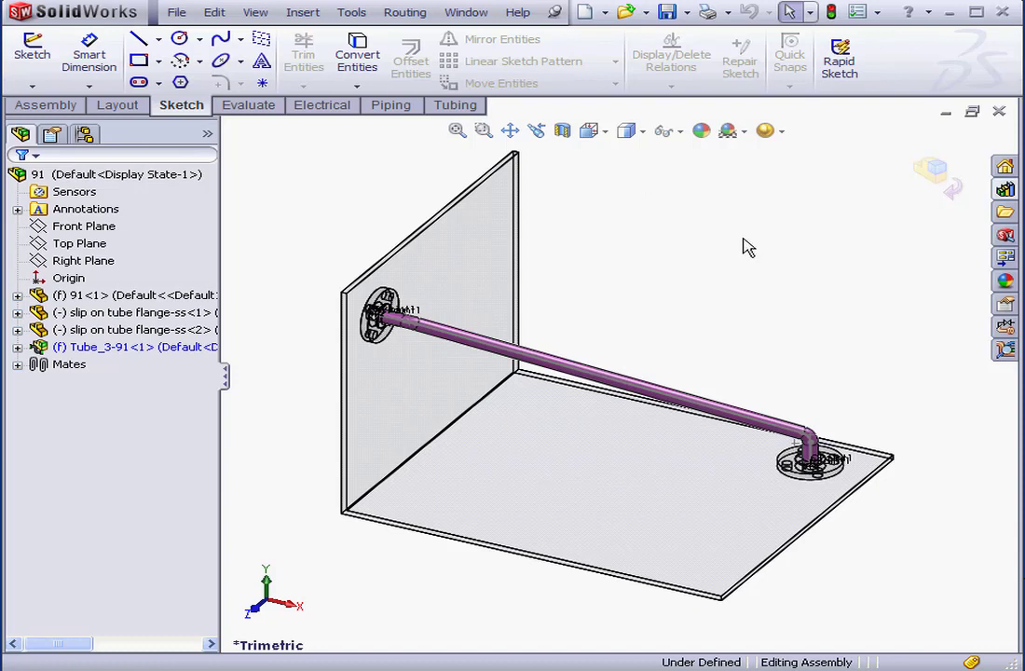
# - Select both flanges and expand the Tube_3-91 sub-assembly in the design tree
pyautogui.click(168, 314)
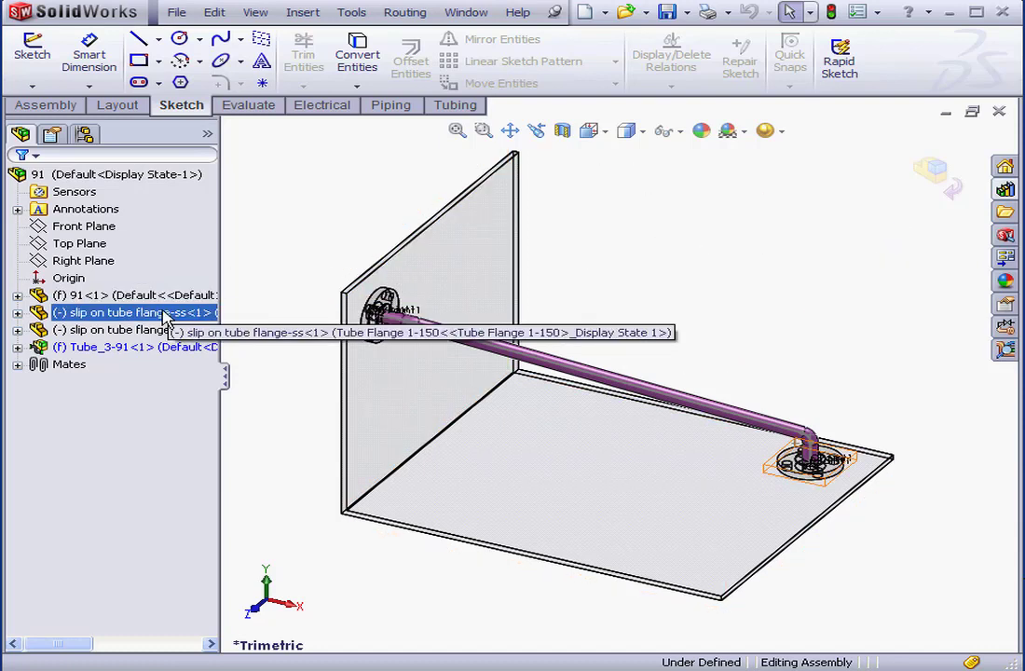
pyautogui.click(166, 327)
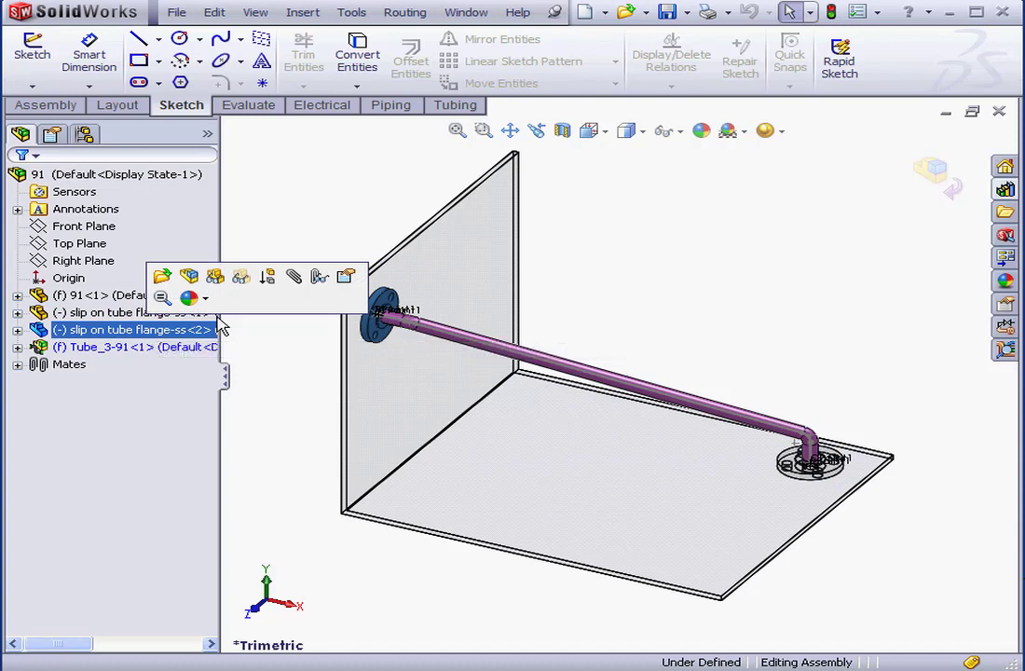
pyautogui.moveTo(221, 328); pyautogui.dragTo(587, 312)
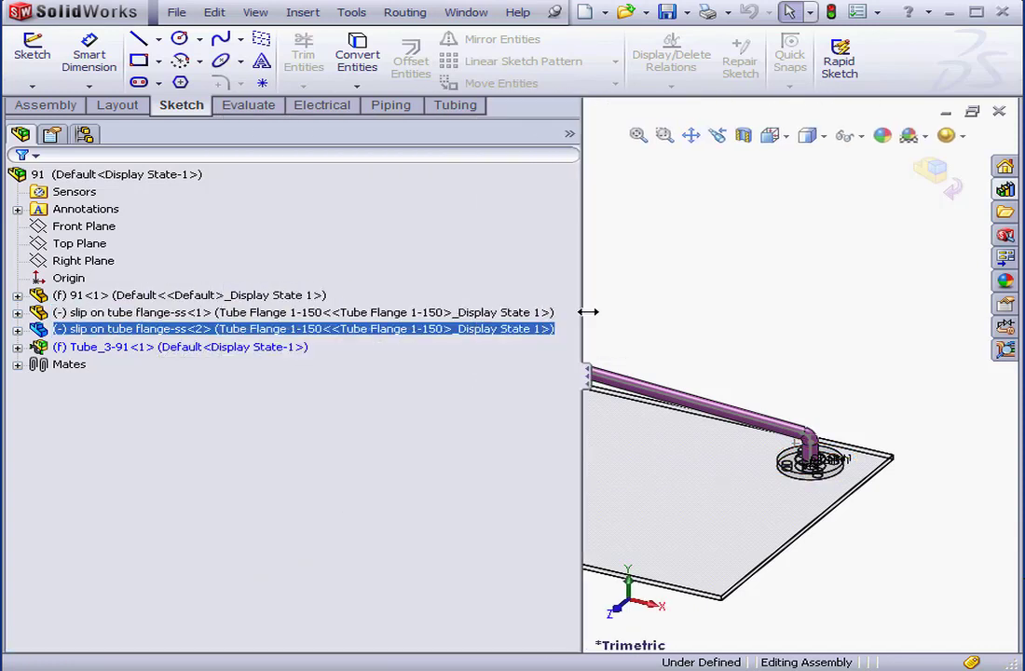
pyautogui.doubleClick(36, 350)
pyautogui.keyDown('ctrl'); pyautogui.click(41, 351); pyautogui.keyUp('ctrl')
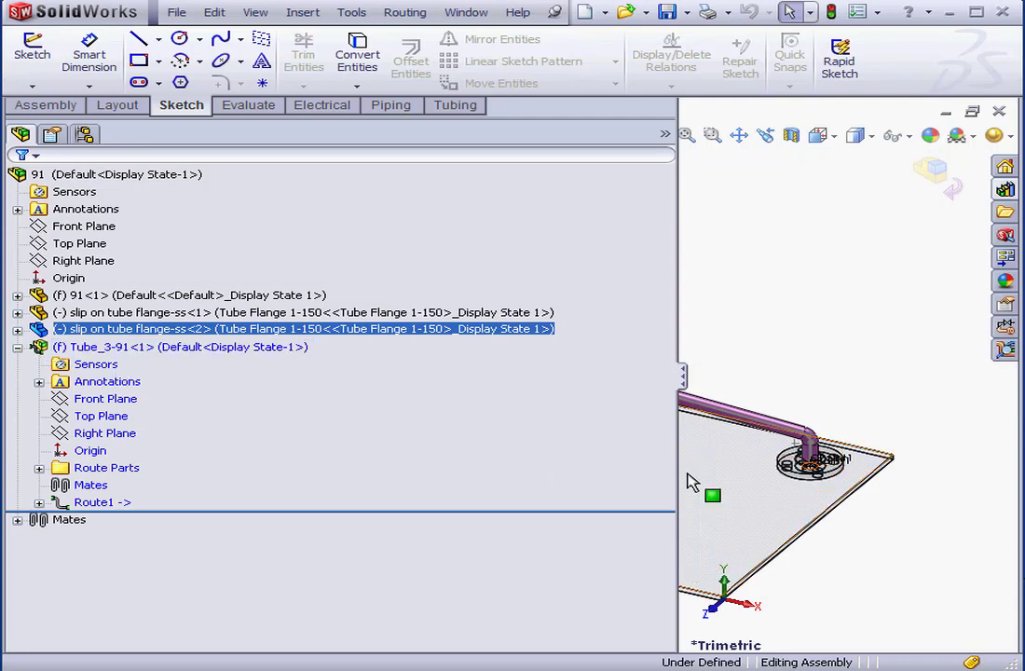
pyautogui.moveTo(675, 472); pyautogui.dragTo(222, 451)
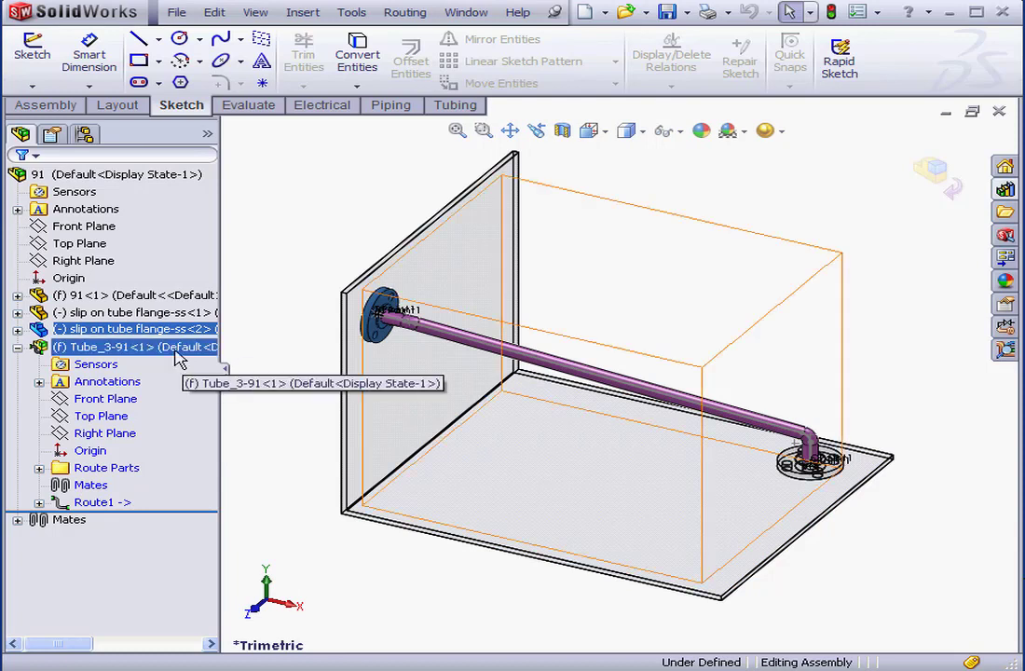
# - Highlight the flanges and tube sub-assembly, then expand the Route Parts folder
pyautogui.keyDown('ctrl'); pyautogui.click(129, 317); pyautogui.keyUp('ctrl')
pyautogui.click(129, 330)
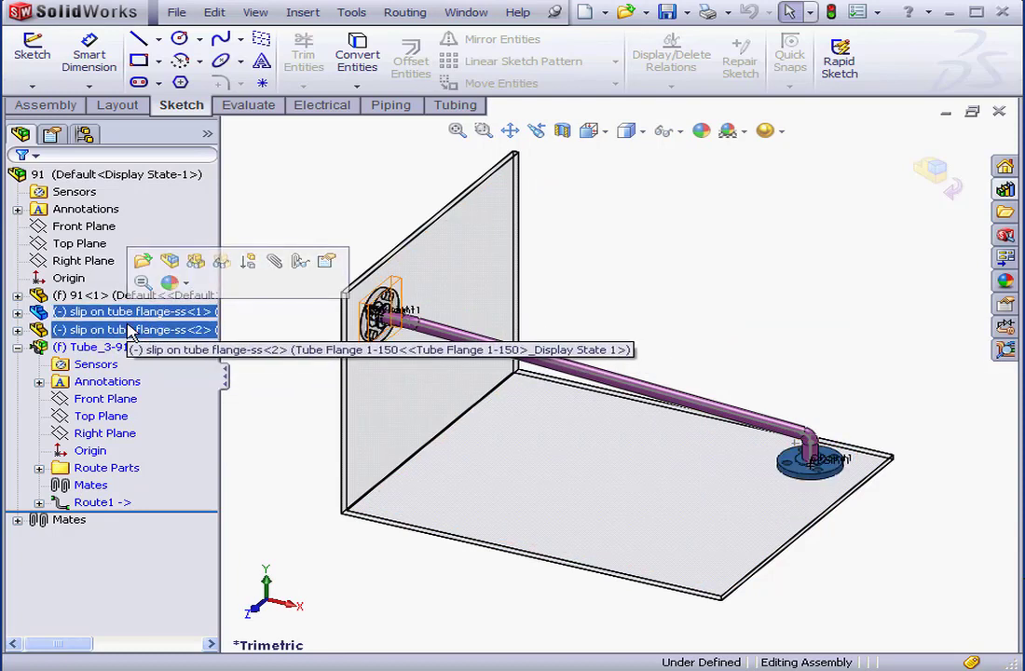
pyautogui.keyDown('ctrl'); pyautogui.click(107, 314); pyautogui.keyUp('ctrl')
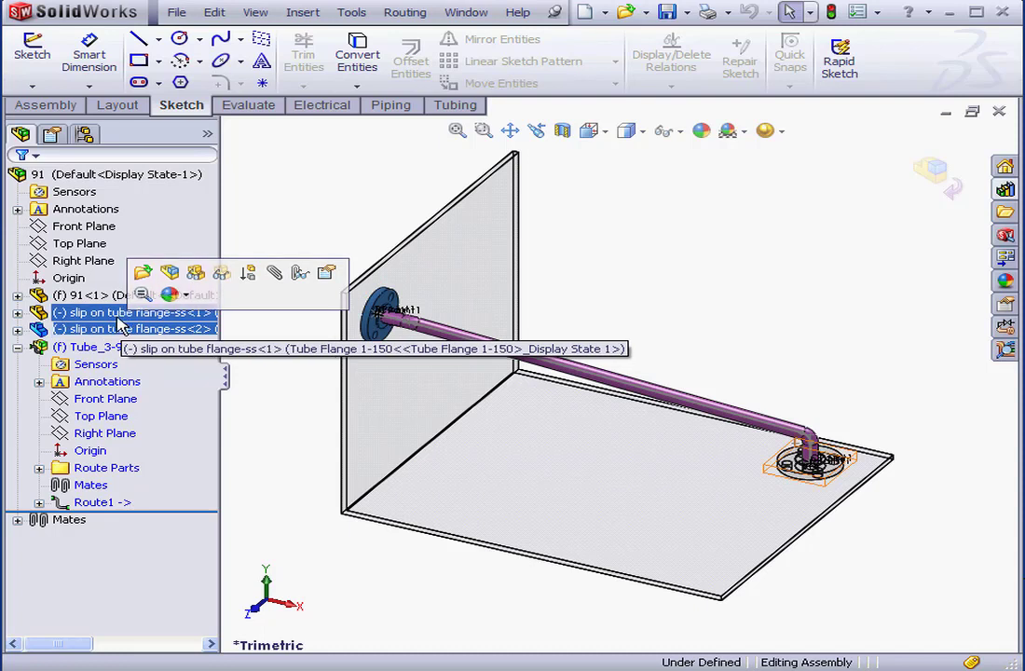
pyautogui.click(99, 331)
pyautogui.keyDown('ctrl'); pyautogui.click(103, 347); pyautogui.keyUp('ctrl')
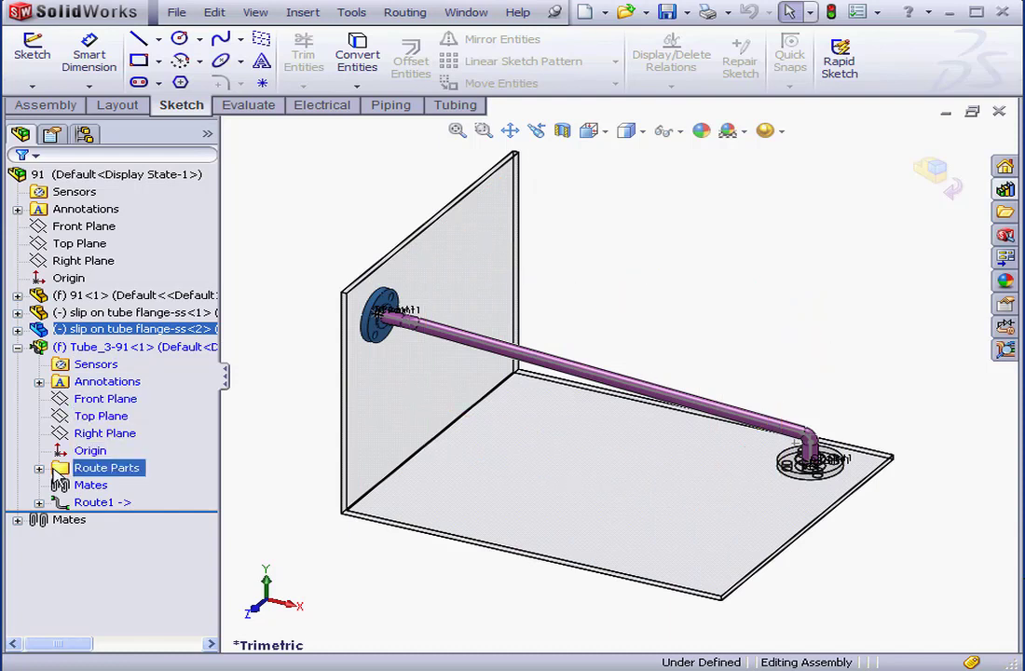
pyautogui.click(39, 468)
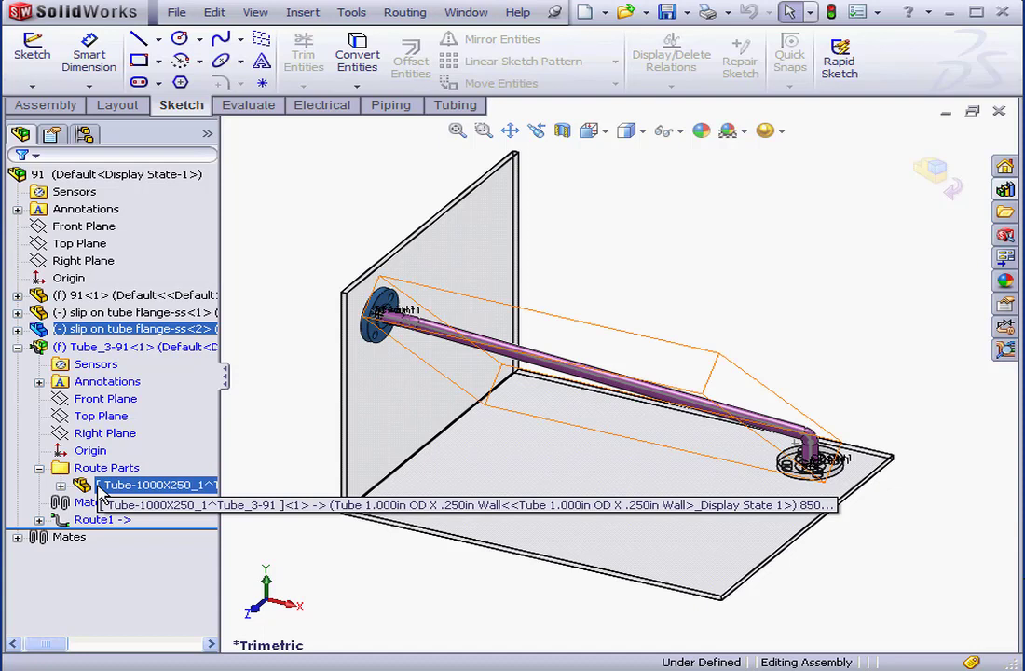
# - Edit Route1's 3DSketch1 and raise the tube's bend point to Y -21.16mm
pyautogui.click(40, 519)
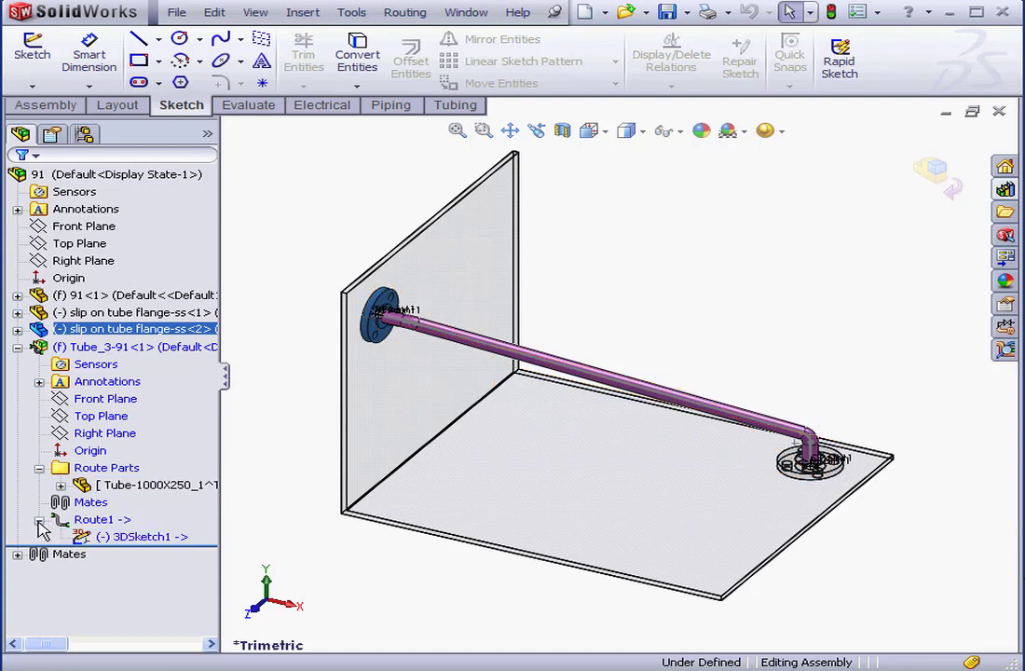
pyautogui.click(112, 538)
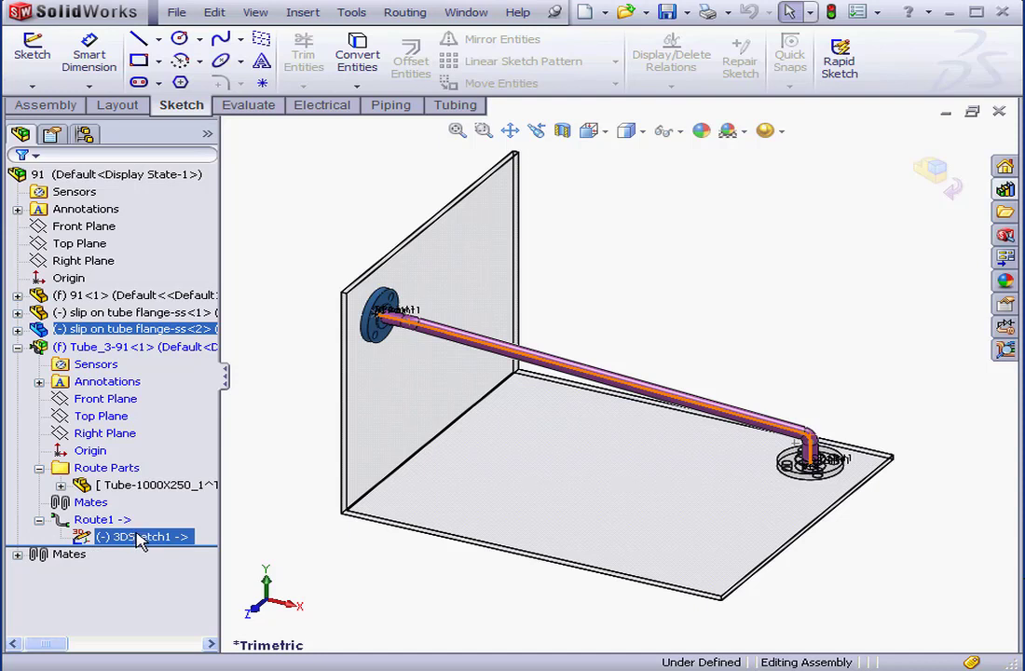
pyautogui.rightClick(135, 541)
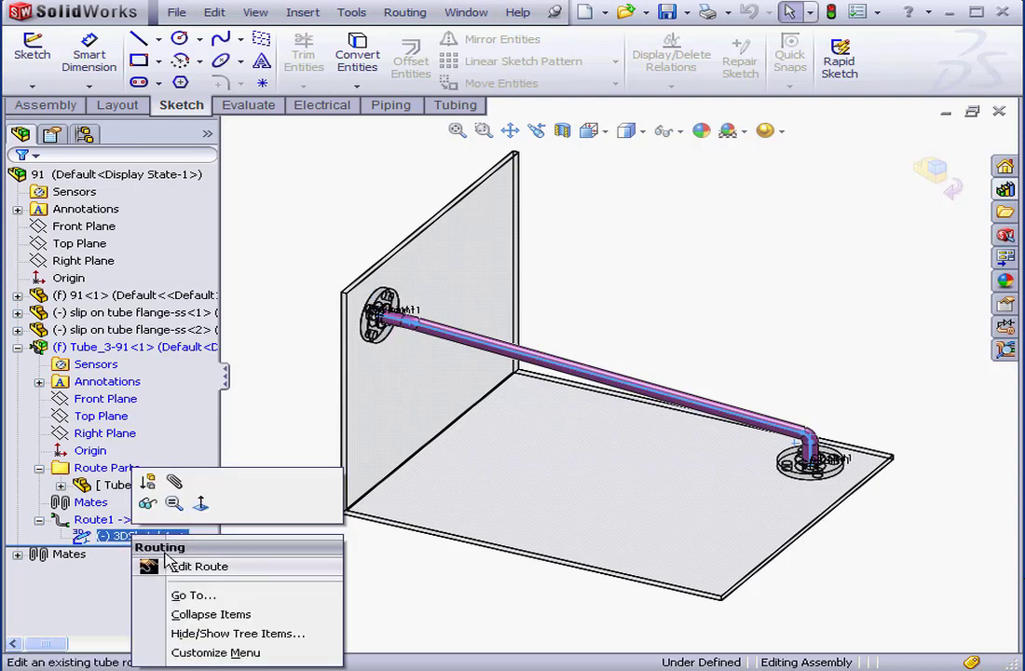
pyautogui.click(149, 565)
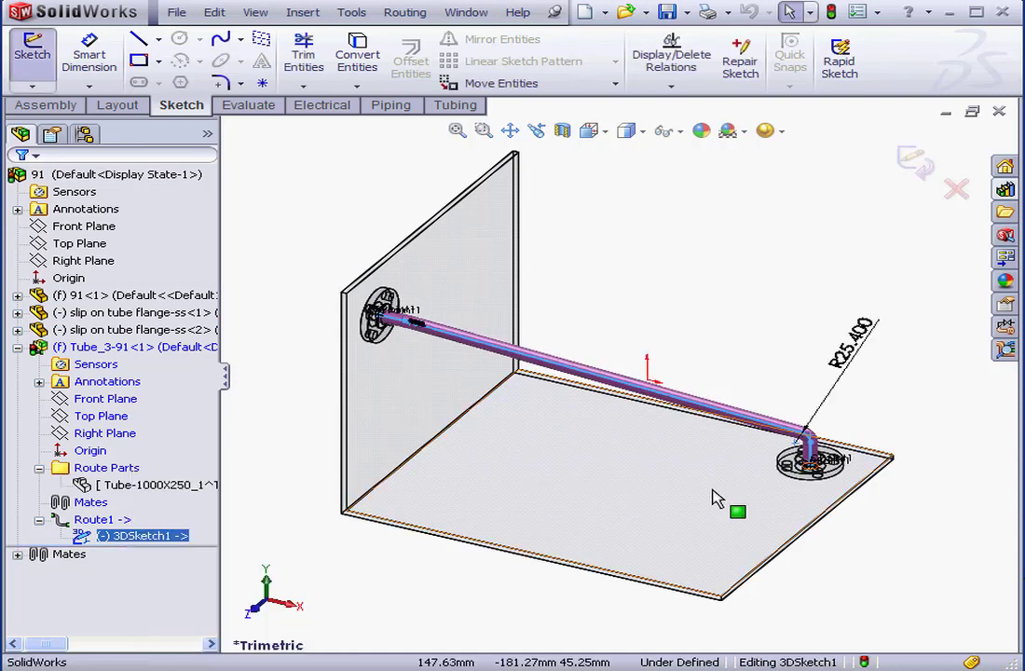
pyautogui.moveTo(809, 443); pyautogui.dragTo(809, 370)
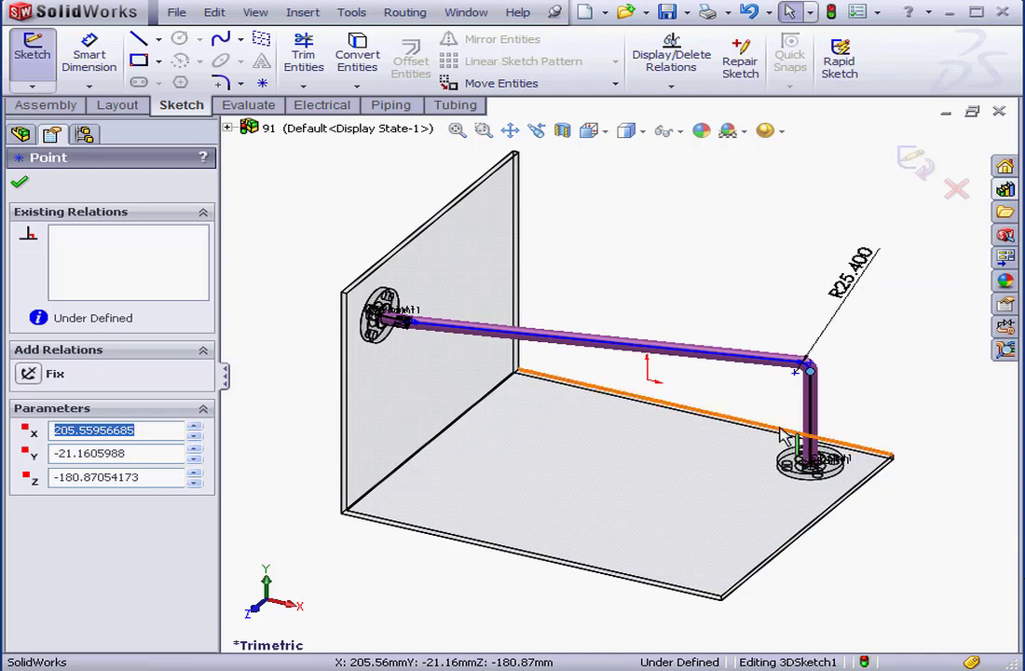
pyautogui.click(913, 160)
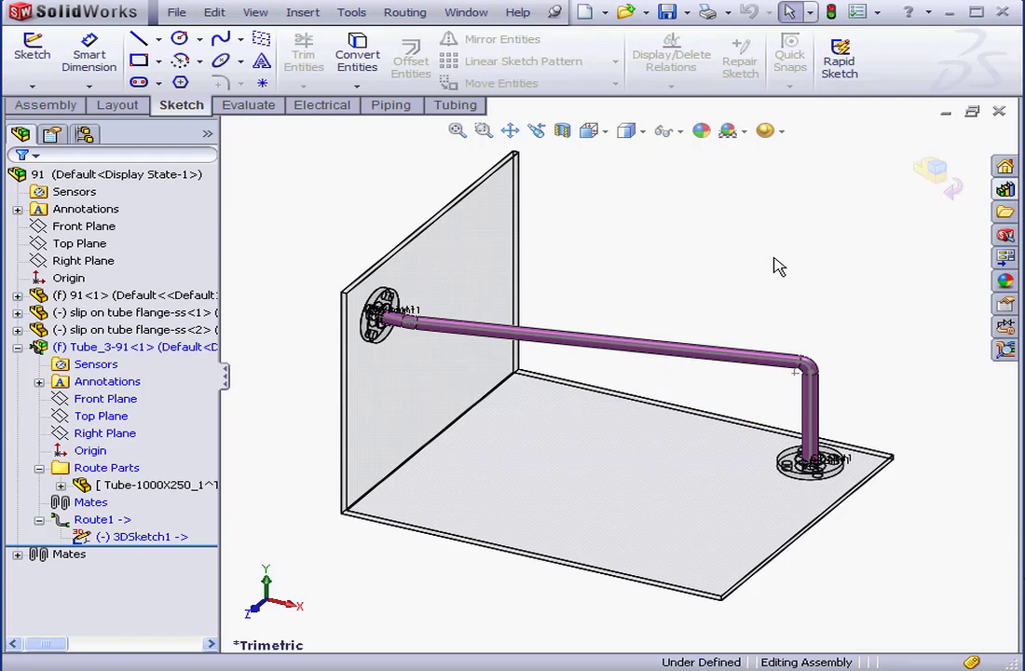